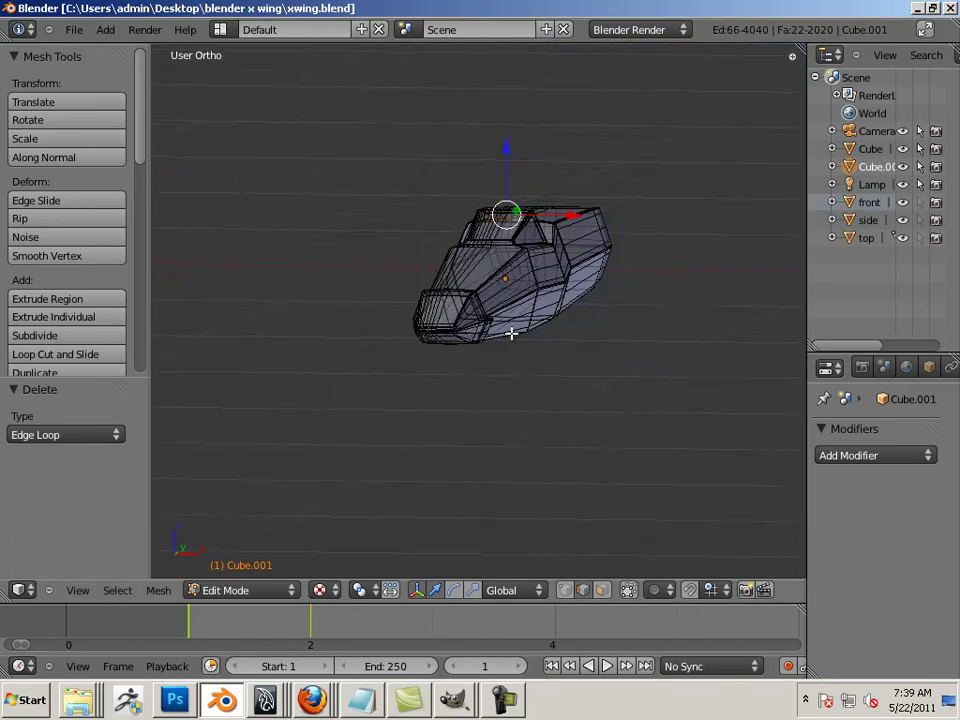
Step: Switch the fuselage mesh to face selection mode in the top orthographic view
middle_drag(516, 338, 448, 339)
scroll(450, 424, up, 4)
middle_drag(450, 424, 471, 253)
key(KP_7)
scroll(358, 296, down, 3)
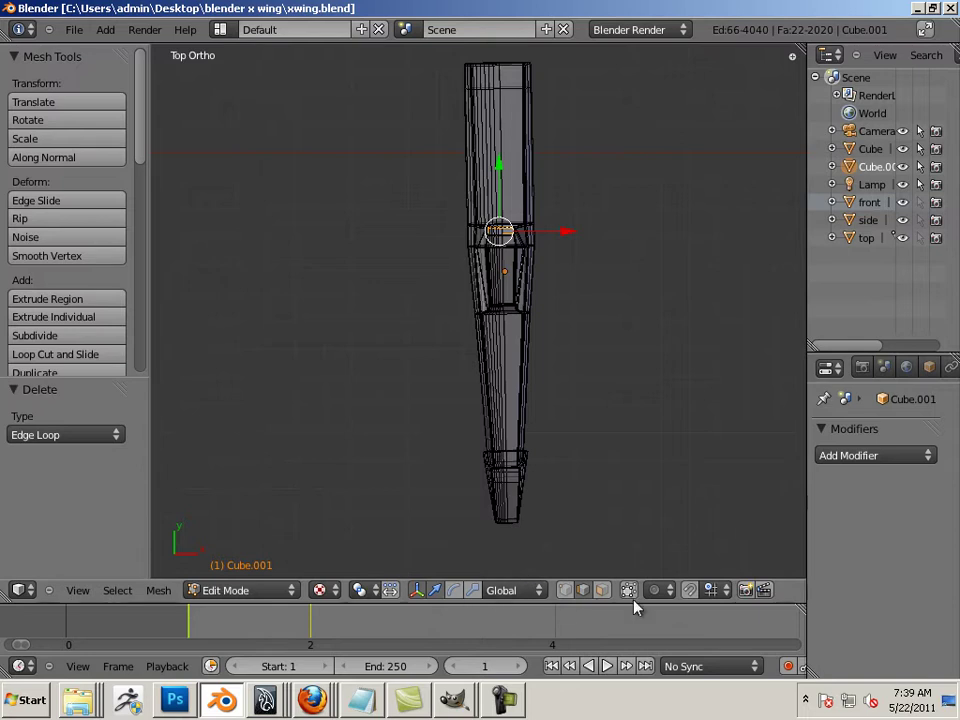
click(602, 593)
Step: Try to box-select all faces on the negative-X half of the fuselage
right_click(452, 62)
key(b)
drag(452, 63, 497, 583)
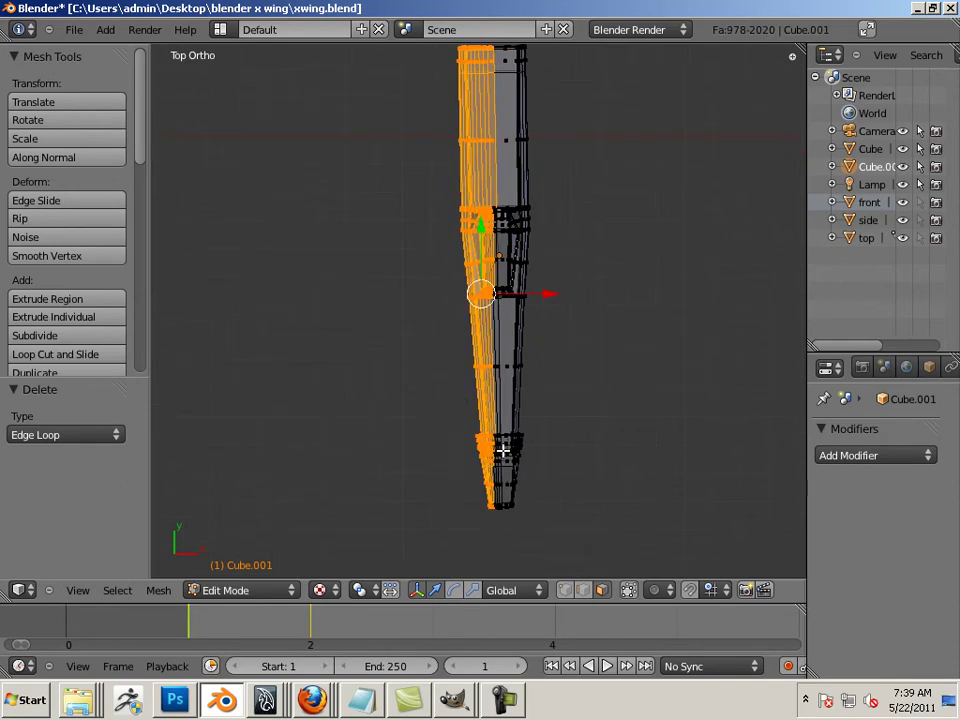
scroll(503, 455, up, 3)
scroll(503, 459, up, 2)
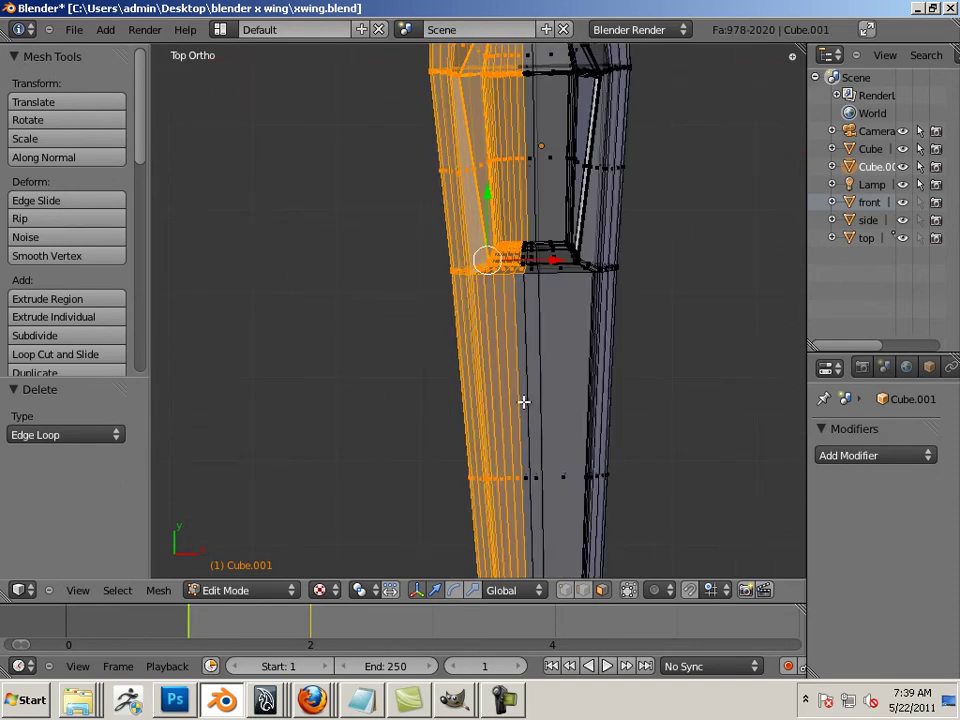
shift+middle_drag(529, 414, 699, 422)
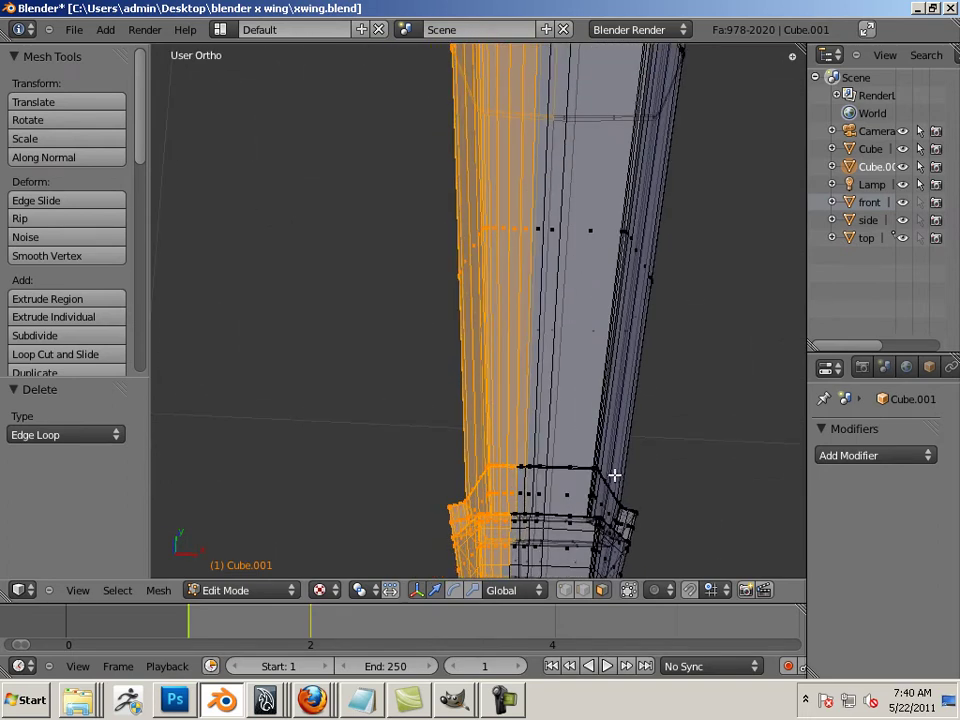
Step: Select the lengthwise face loop along the fuselage's centre line and delete its faces
right_click(547, 467)
middle_drag(630, 489, 457, 393)
right_click(520, 297)
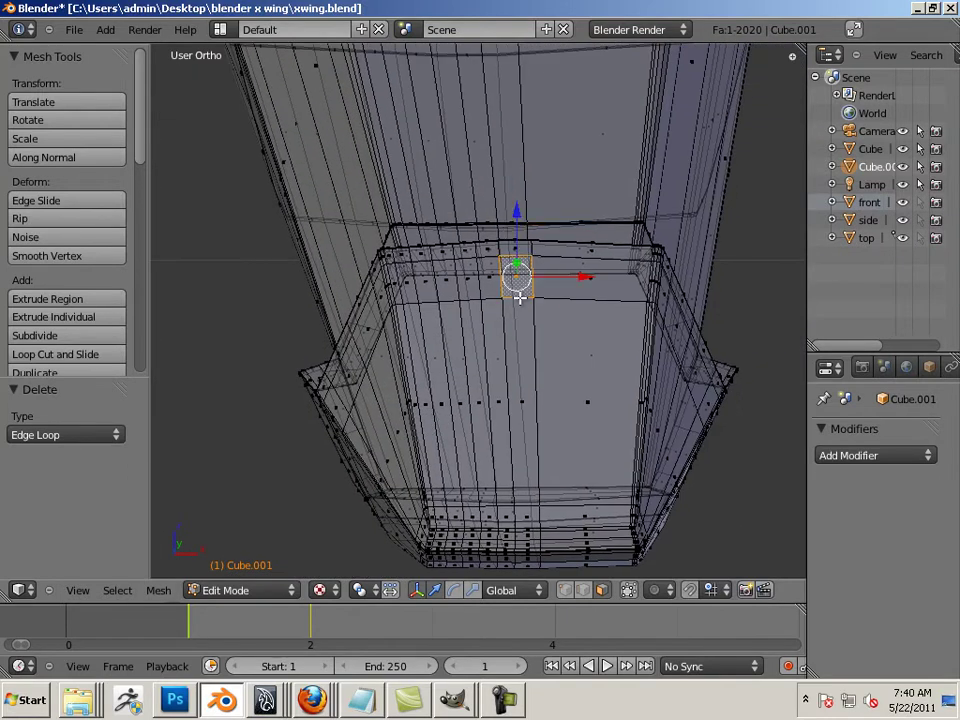
alt+right_click(511, 300)
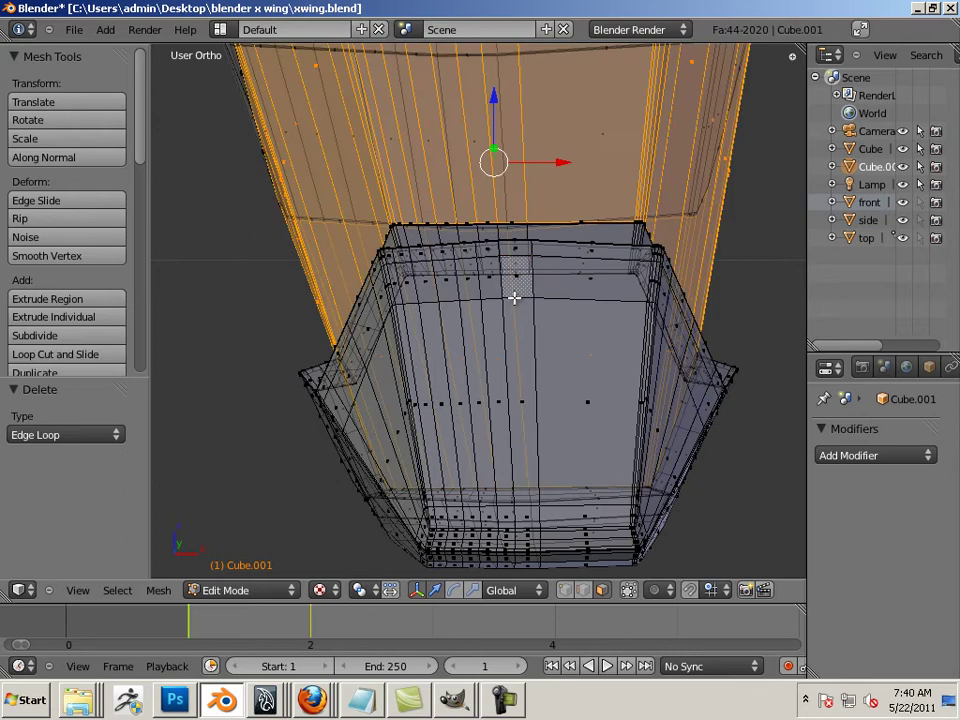
right_click(514, 298)
alt+right_click(516, 298)
alt+right_click(517, 298)
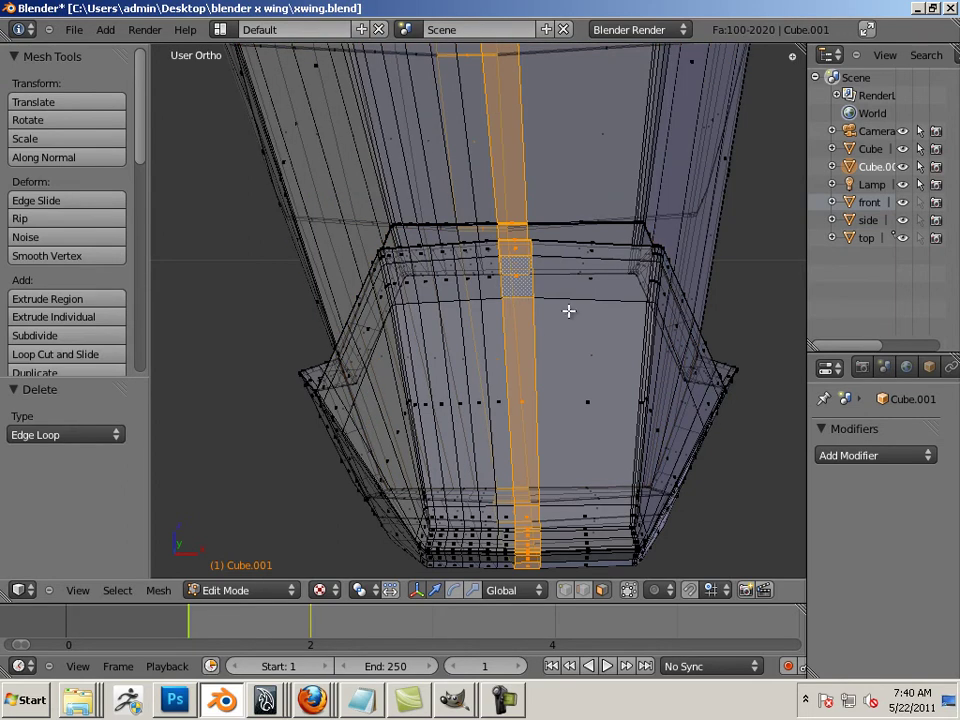
middle_drag(569, 311, 508, 241)
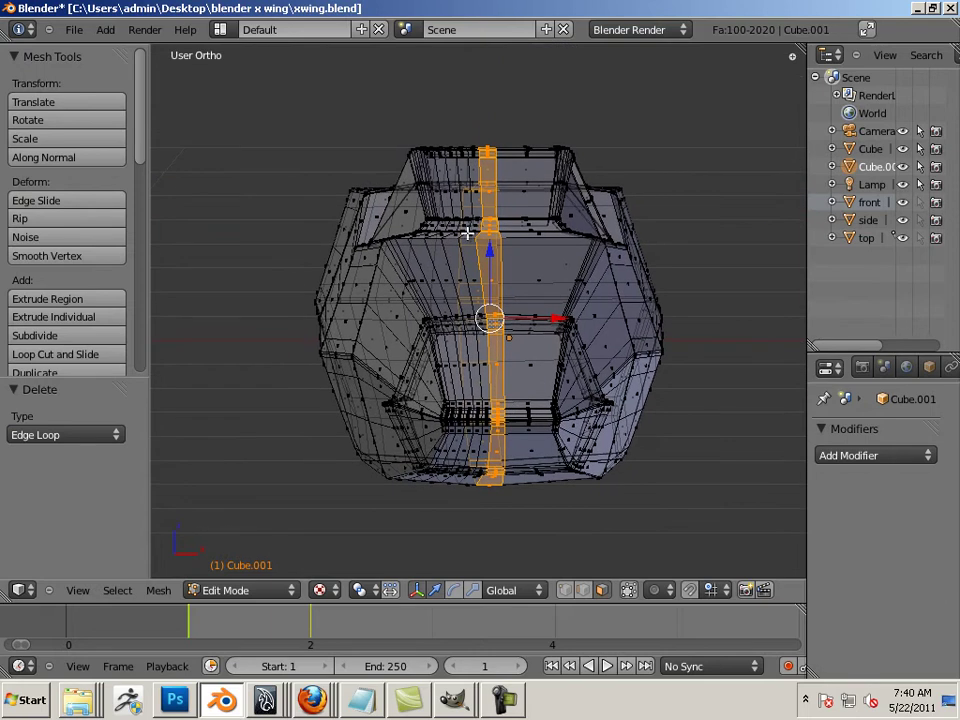
key(x)
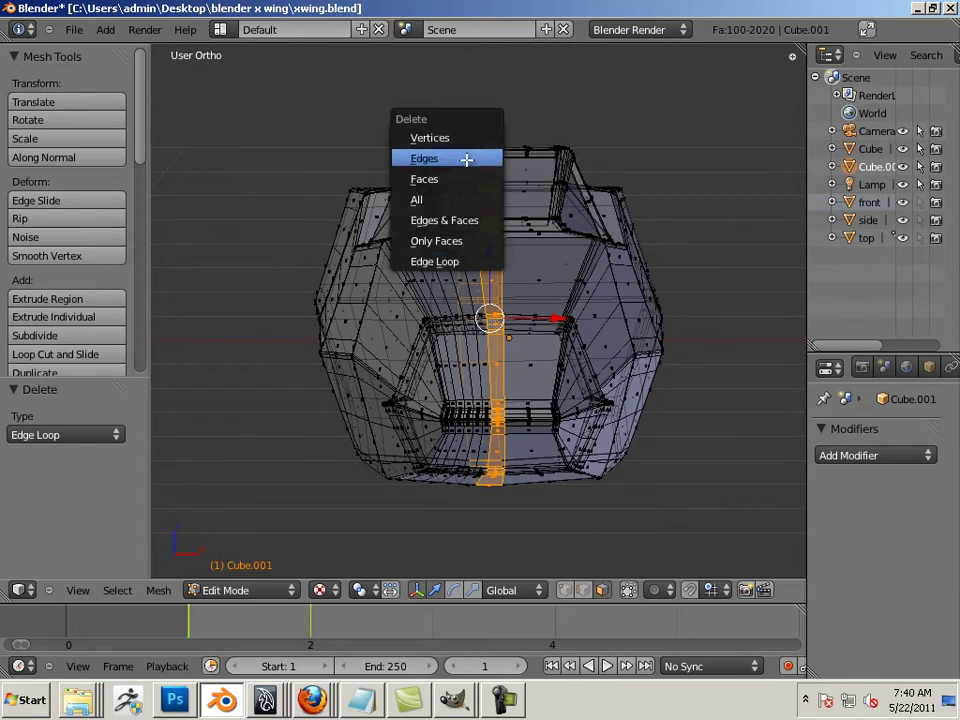
click(462, 177)
Step: Delete the two lengthwise face loops next to the centre gap on the negative-X side
alt+right_click(472, 240)
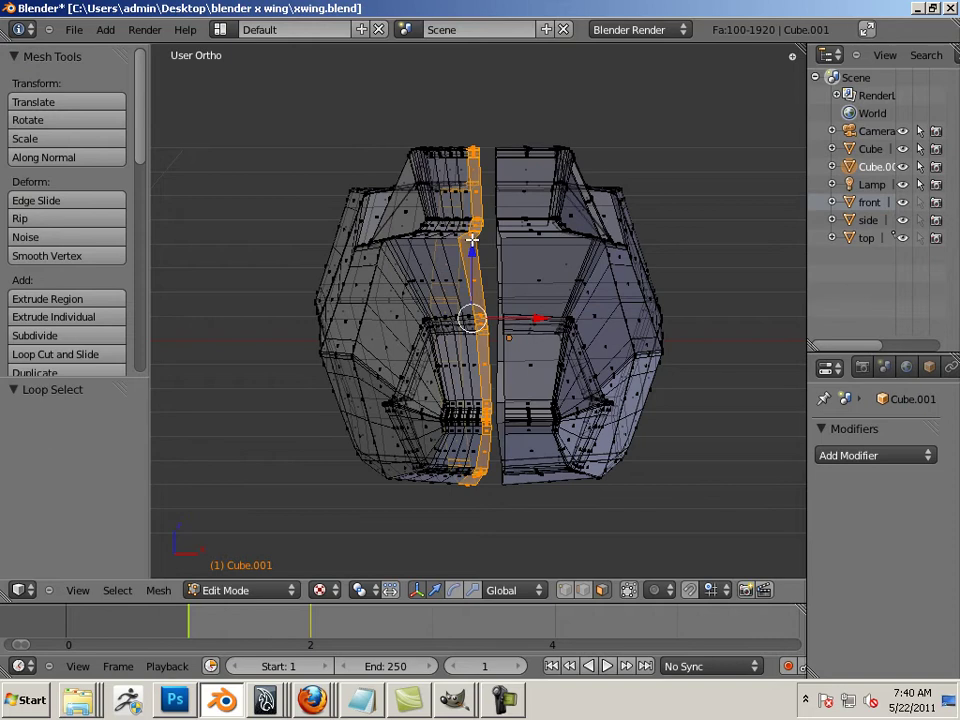
key(x)
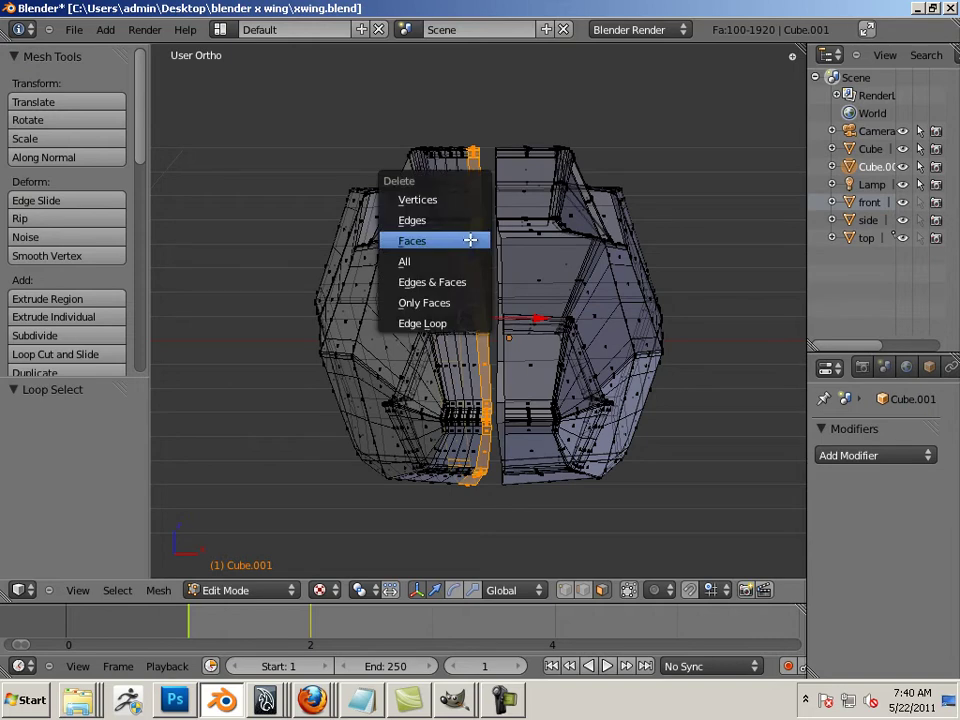
click(470, 240)
alt+right_click(455, 241)
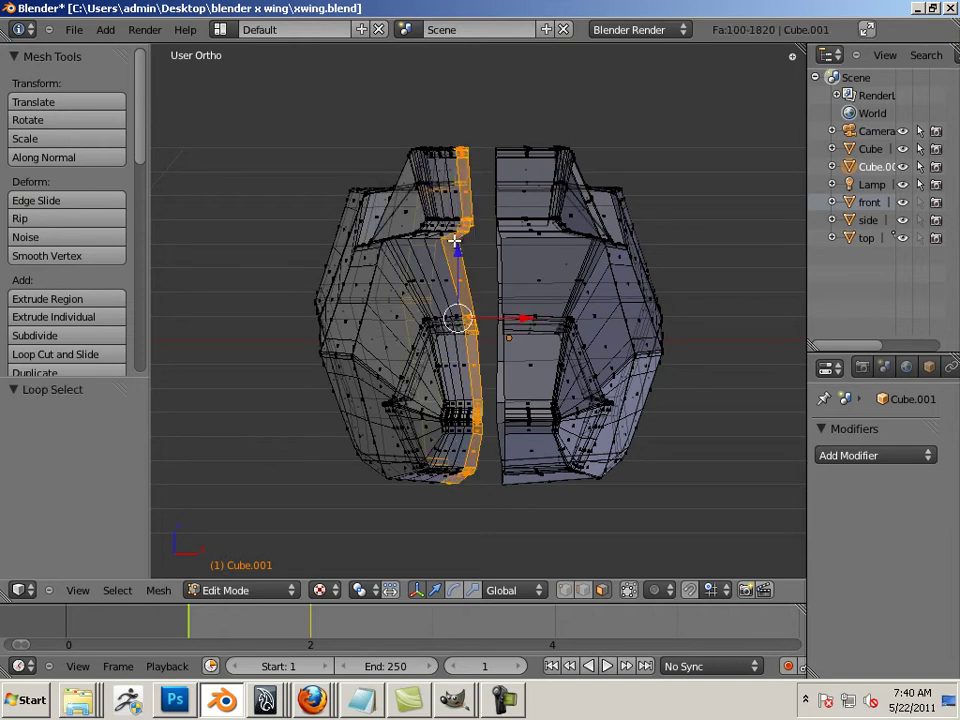
key(x)
click(454, 241)
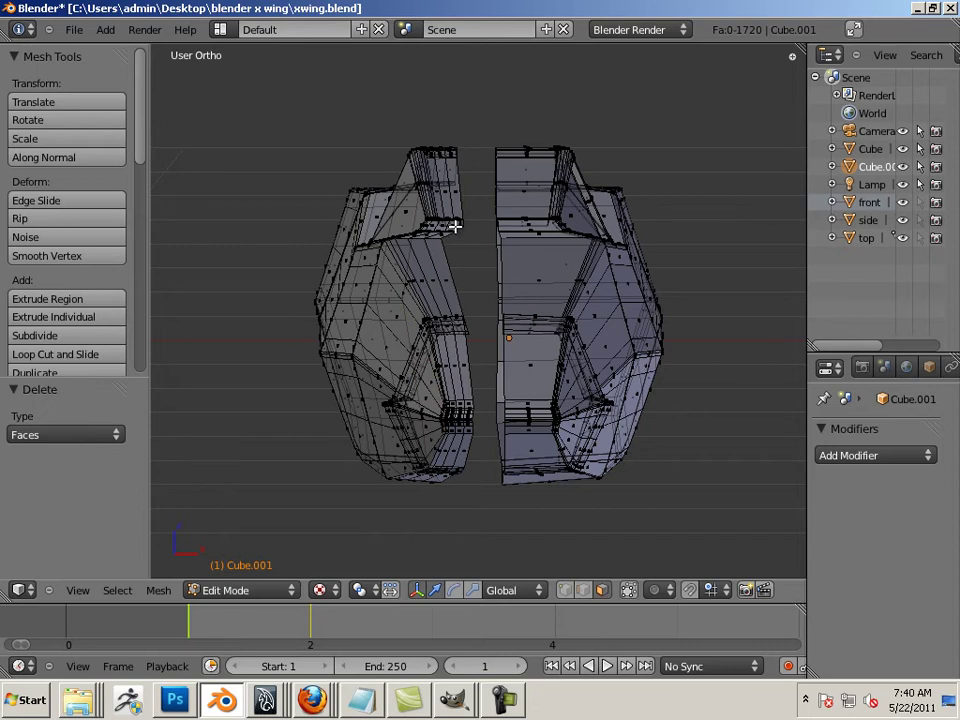
Step: Delete one more lengthwise face loop bordering the gap on the fuselage's negative-X side
alt+right_click(455, 227)
right_click(455, 335)
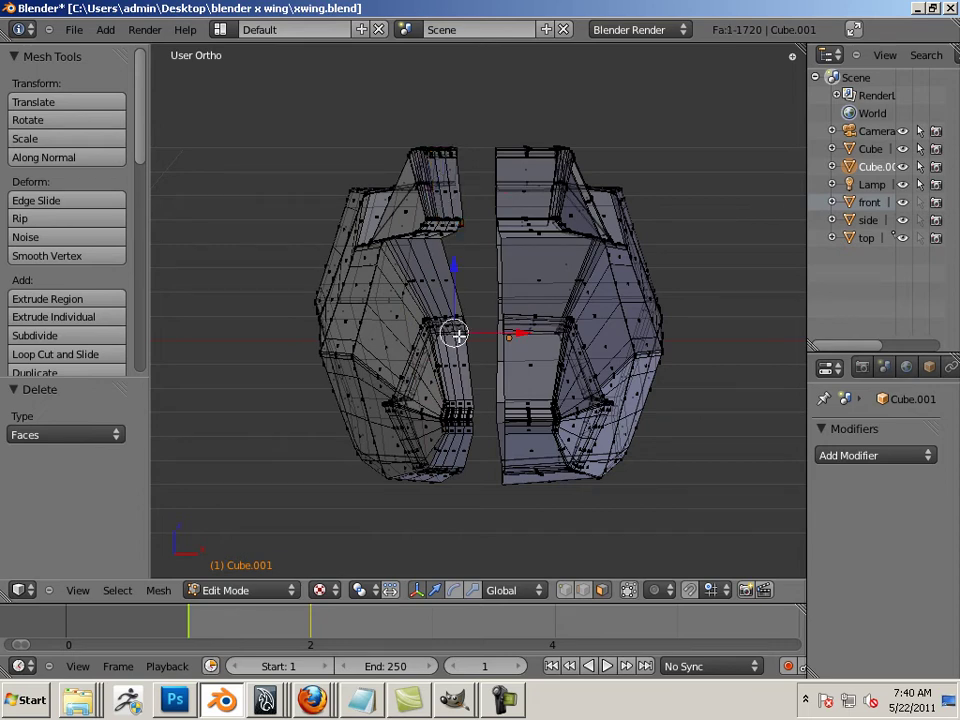
key(ctrl+l)
key(x)
click(465, 401)
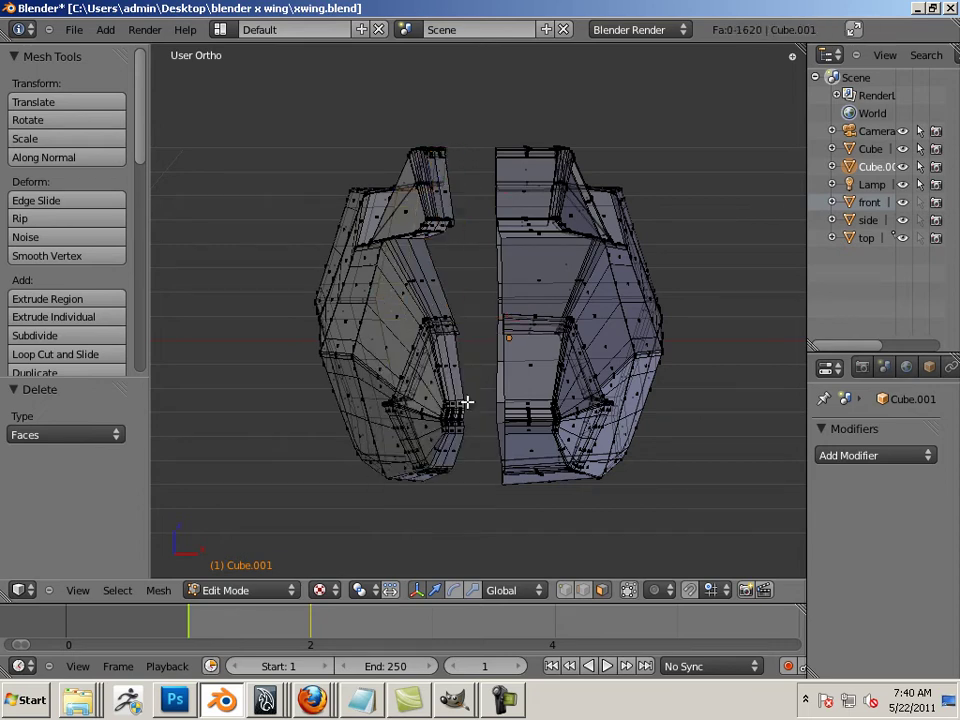
Step: Box-select all remaining faces of the fuselage's negative-X half and delete them
middle_drag(452, 399, 373, 259)
scroll(392, 244, down, 3)
middle_drag(425, 215, 379, 148)
key(b)
drag(383, 113, 474, 459)
mouse_move(351, 459)
middle_down()
mouse_move(449, 470)
mouse_move(362, 441)
middle_up()
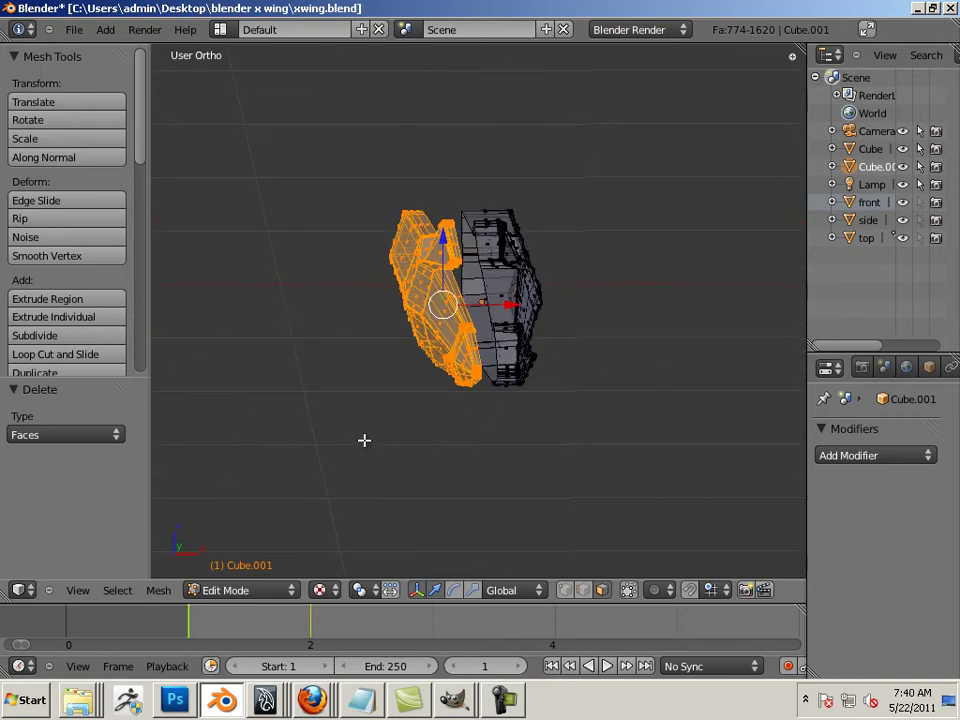
key(x)
click(386, 386)
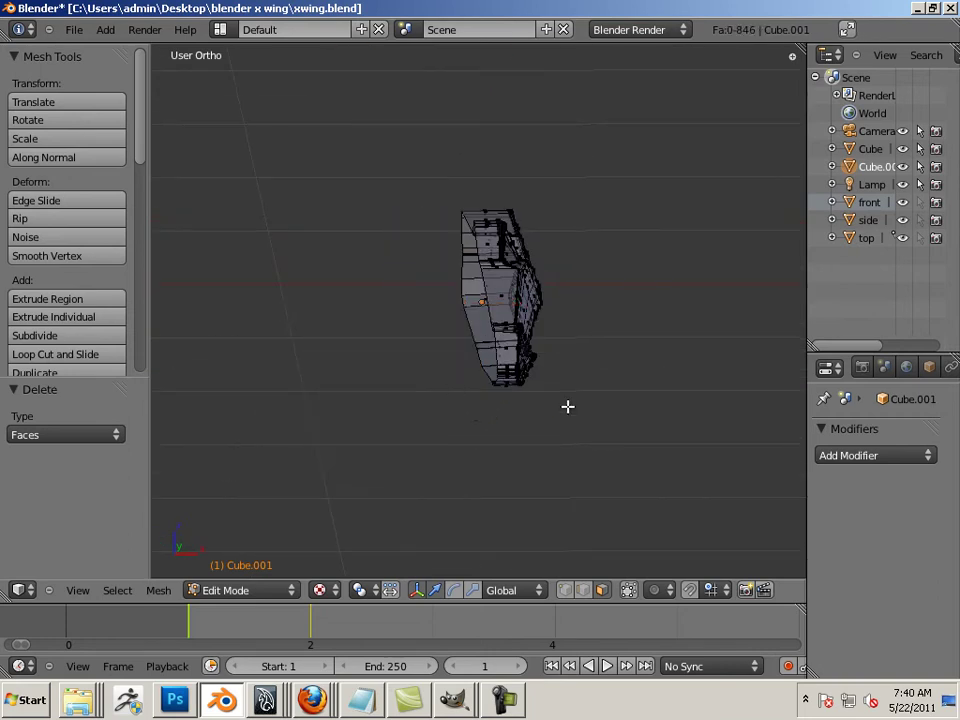
Step: Return the remaining half fuselage to Object Mode in the top orthographic view
middle_drag(568, 407, 568, 486)
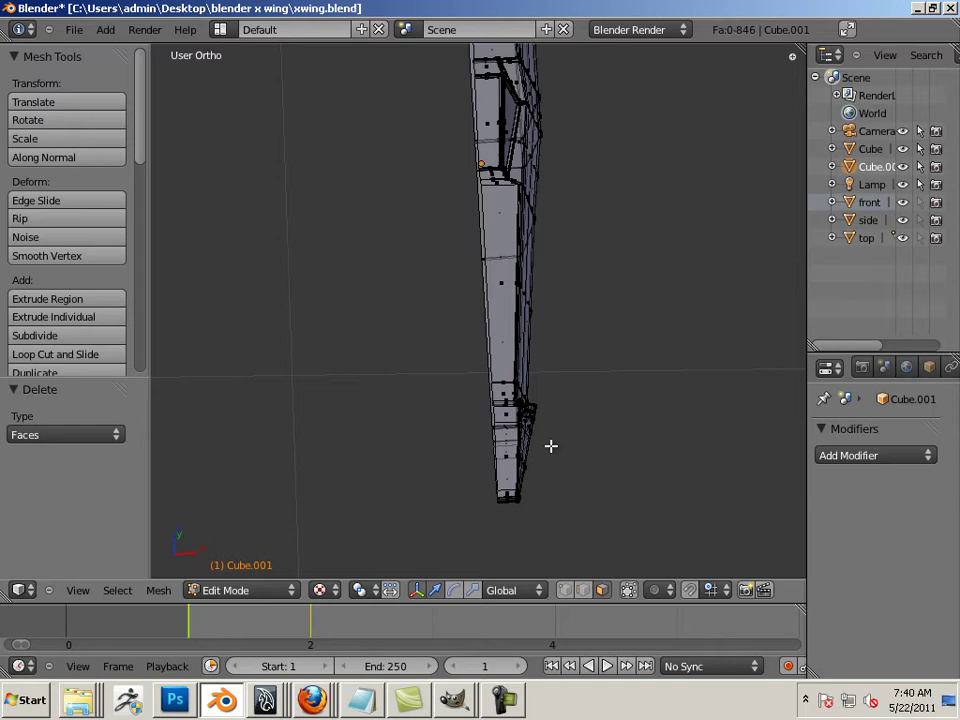
key(KP_7)
scroll(452, 358, down, 3)
shift+middle_drag(452, 358, 439, 469)
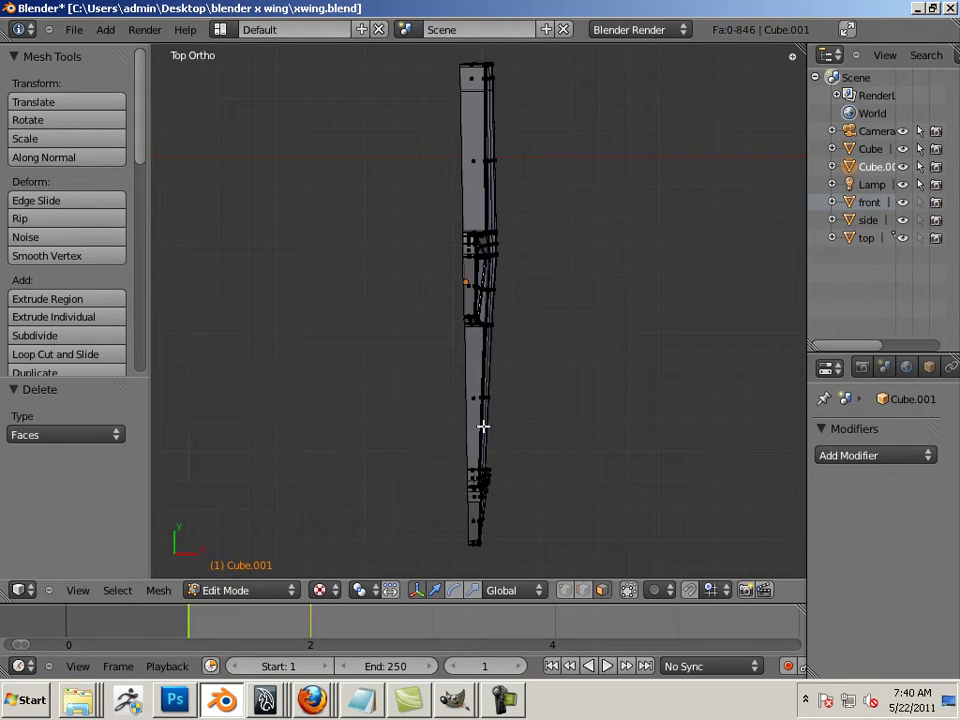
key(Tab)
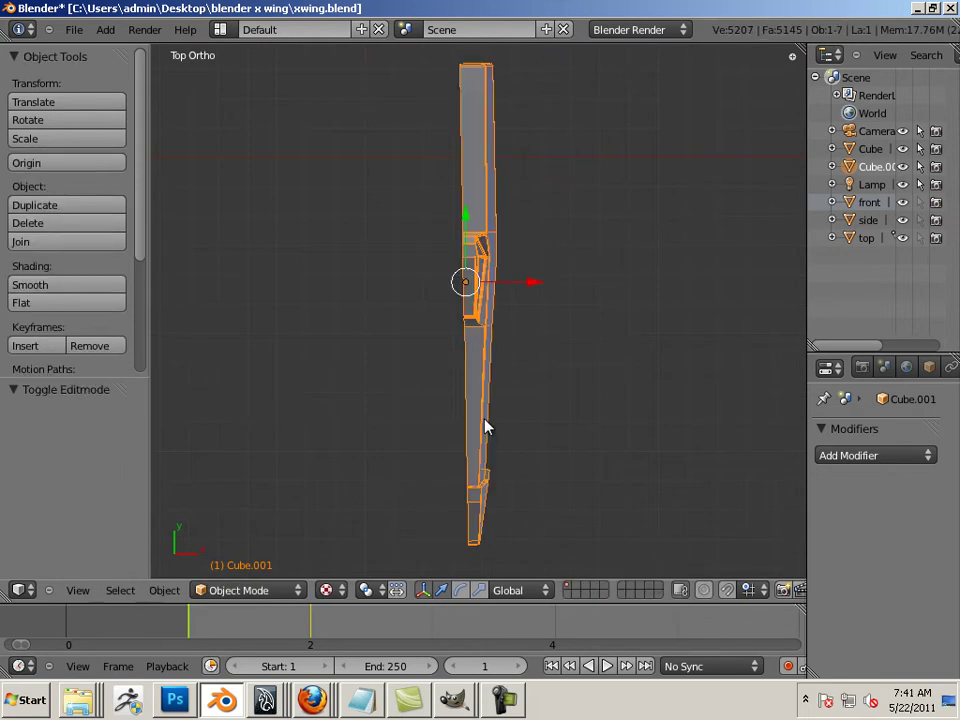
Step: Rotate the half fuselage about 0.959° in the top view so its open centre edge runs parallel to the Y axis
shift+scroll(482, 436, up, 3)
scroll(490, 450, up, 6)
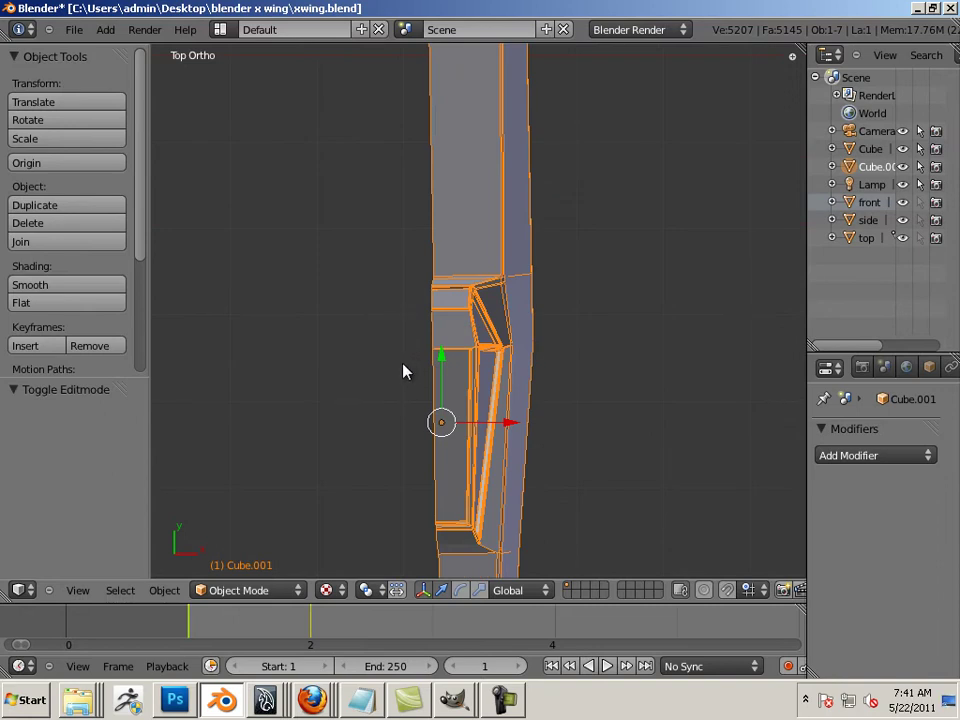
scroll(450, 414, down, 4)
shift+scroll(444, 300, down, 3)
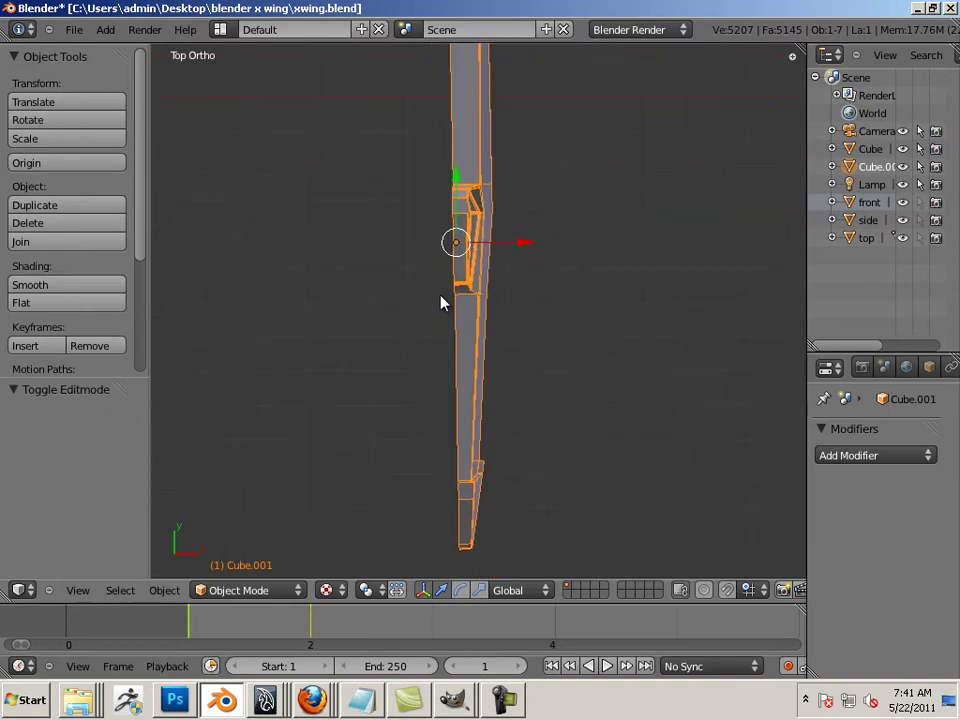
key(ctrl+alt+r)
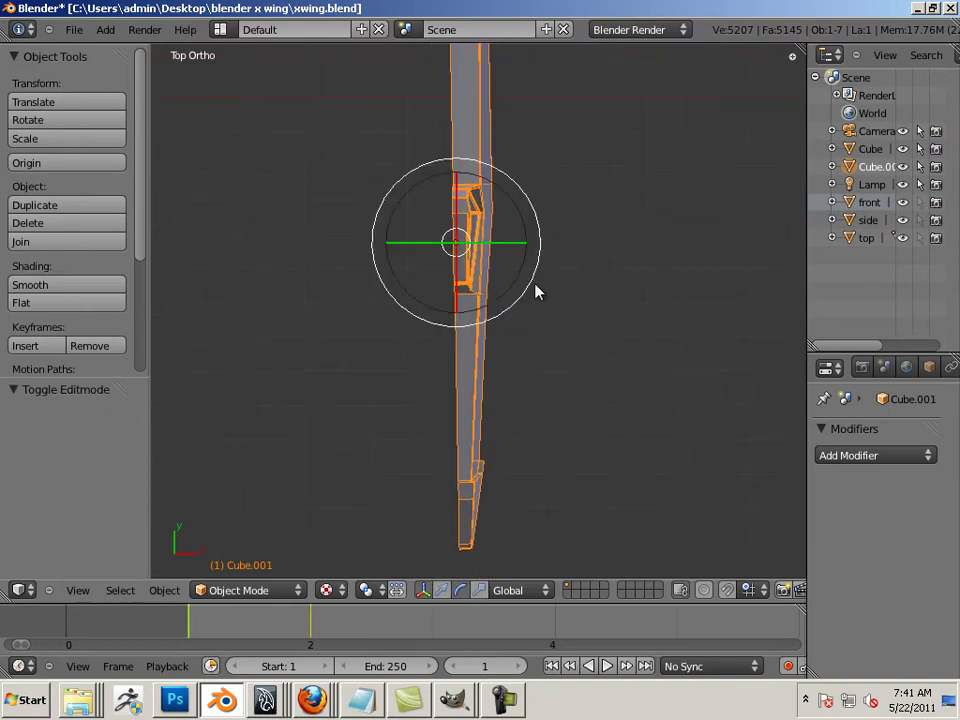
drag(522, 283, 521, 292)
shift+middle_drag(506, 300, 515, 265)
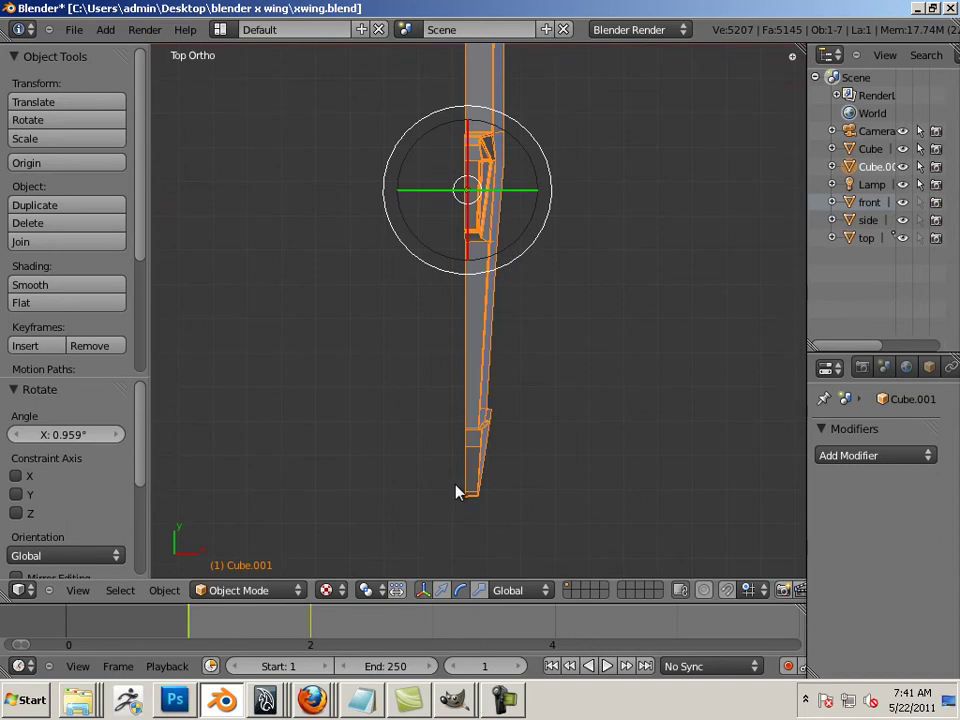
scroll(455, 362, up, 6)
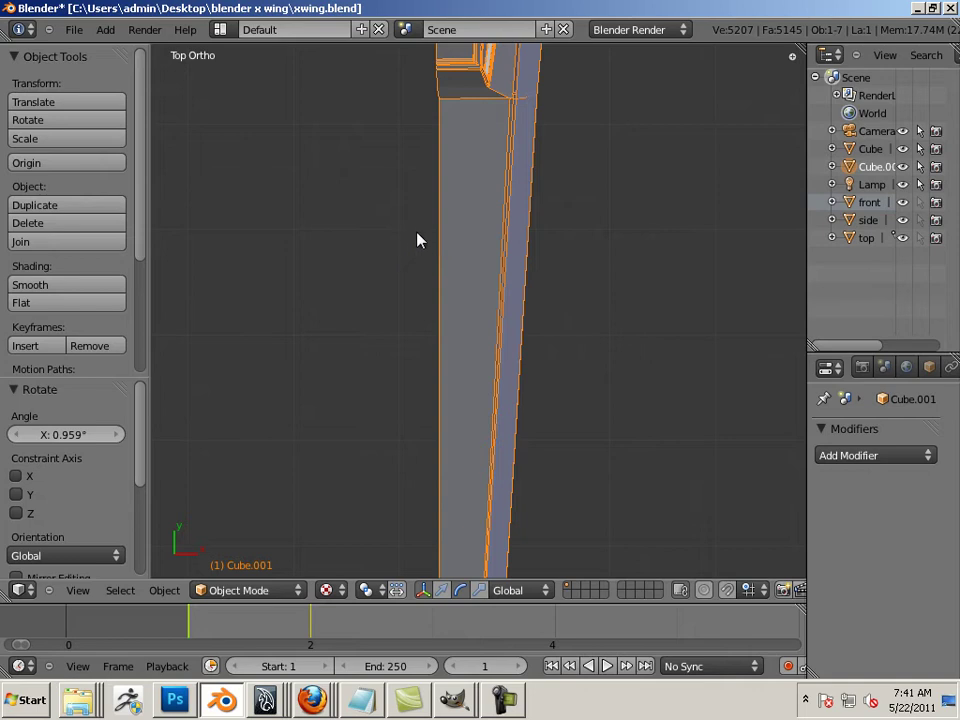
mouse_move(418, 240)
shift+middle_down()
mouse_move(426, 505)
mouse_move(431, 240)
shift+middle_up()
scroll(386, 292, down, 4)
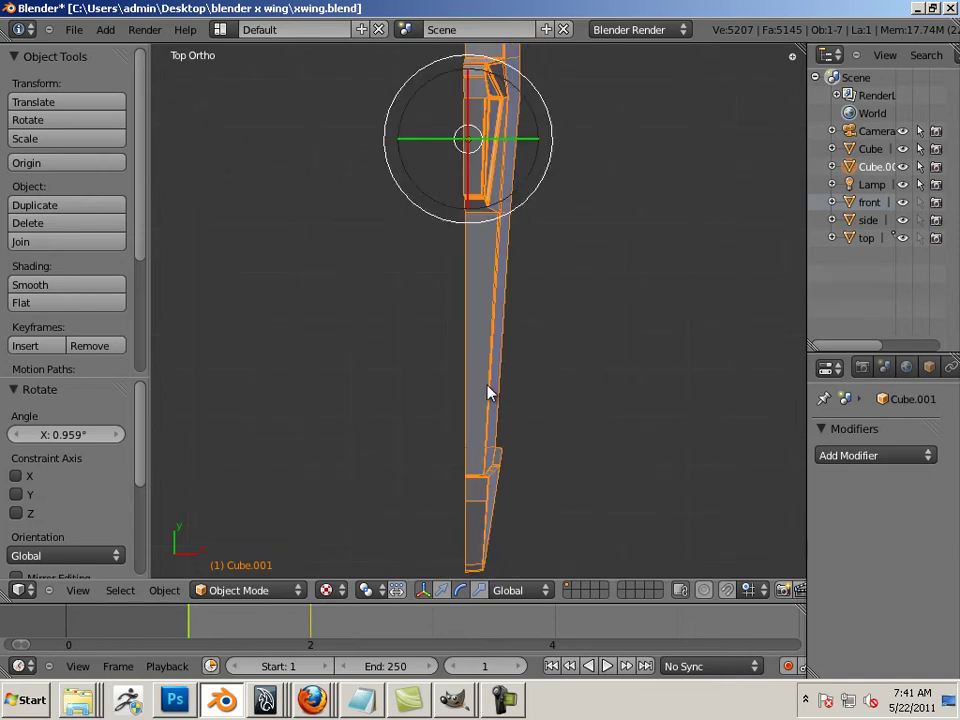
Step: Box-select the vertices along the half fuselage's open centre edge and scale them to about 0.190 along X to straighten the seam
key(KP_1)
scroll(488, 392, up, 4)
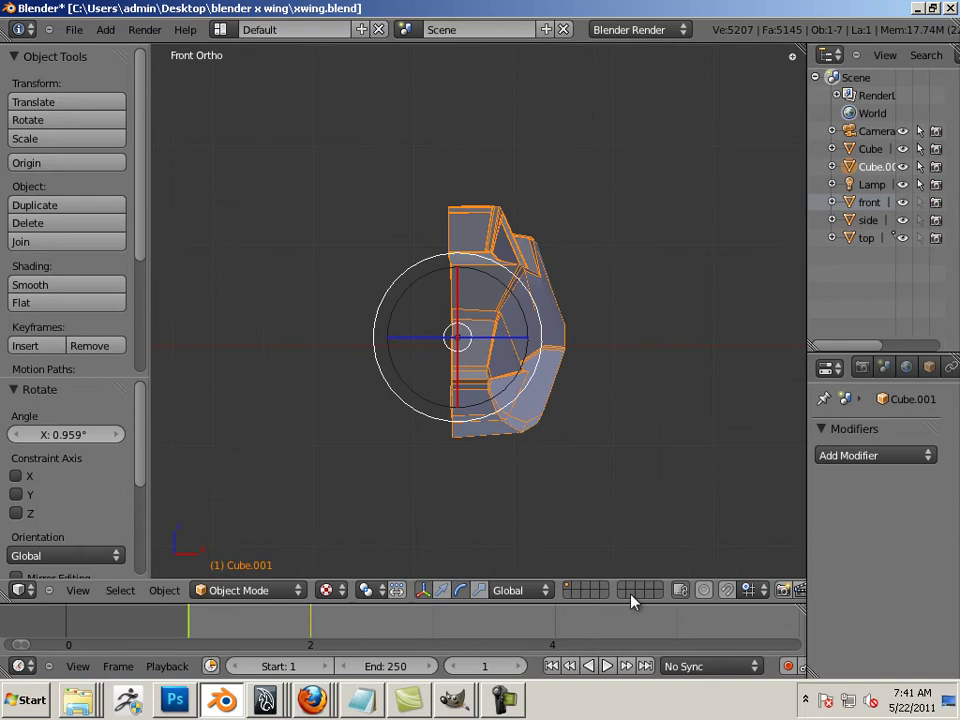
key(Tab)
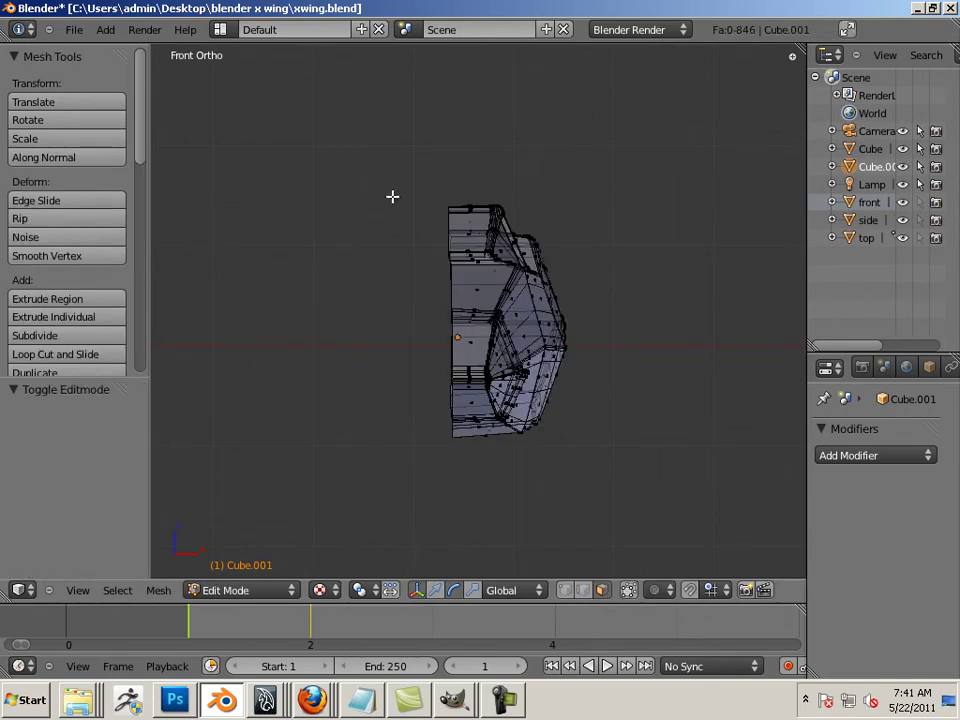
click(578, 591)
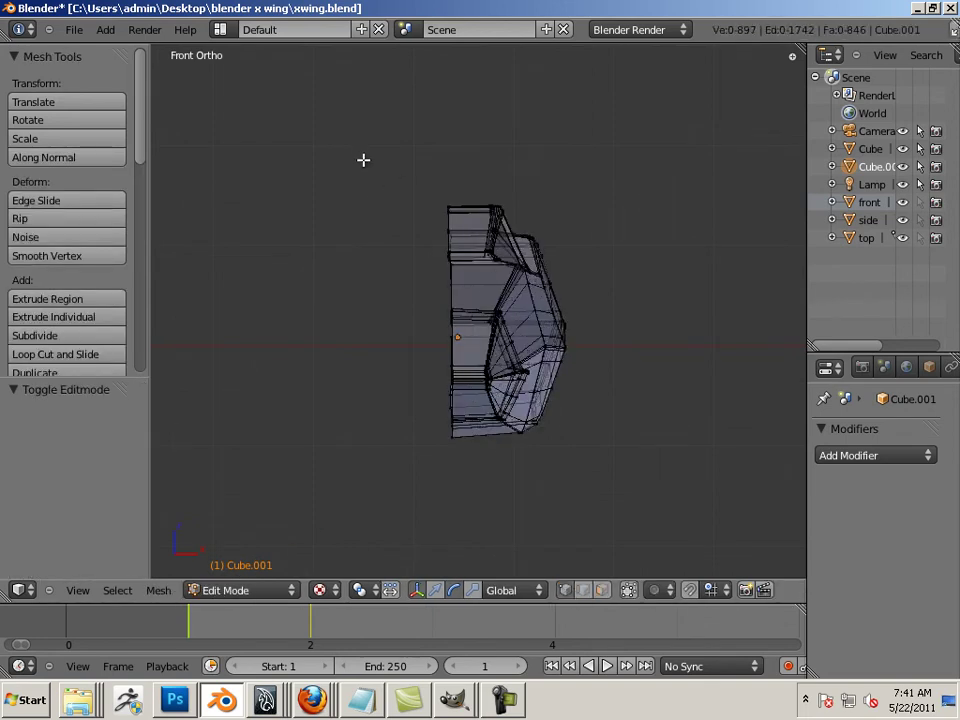
drag(411, 350, 461, 516)
scroll(420, 424, up, 2)
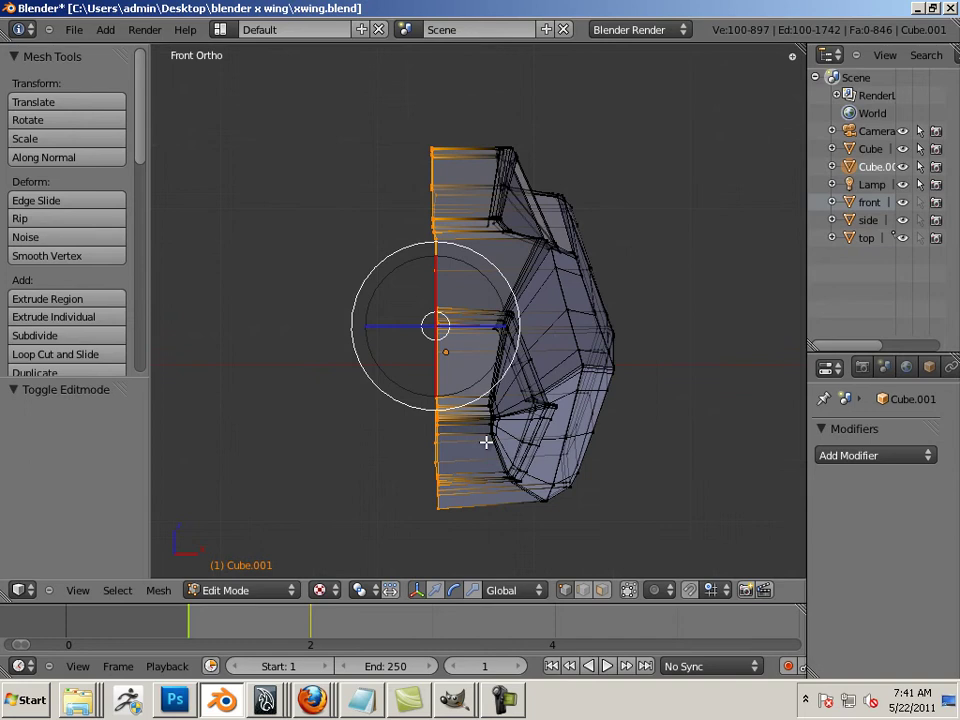
click(472, 590)
drag(509, 325, 436, 313)
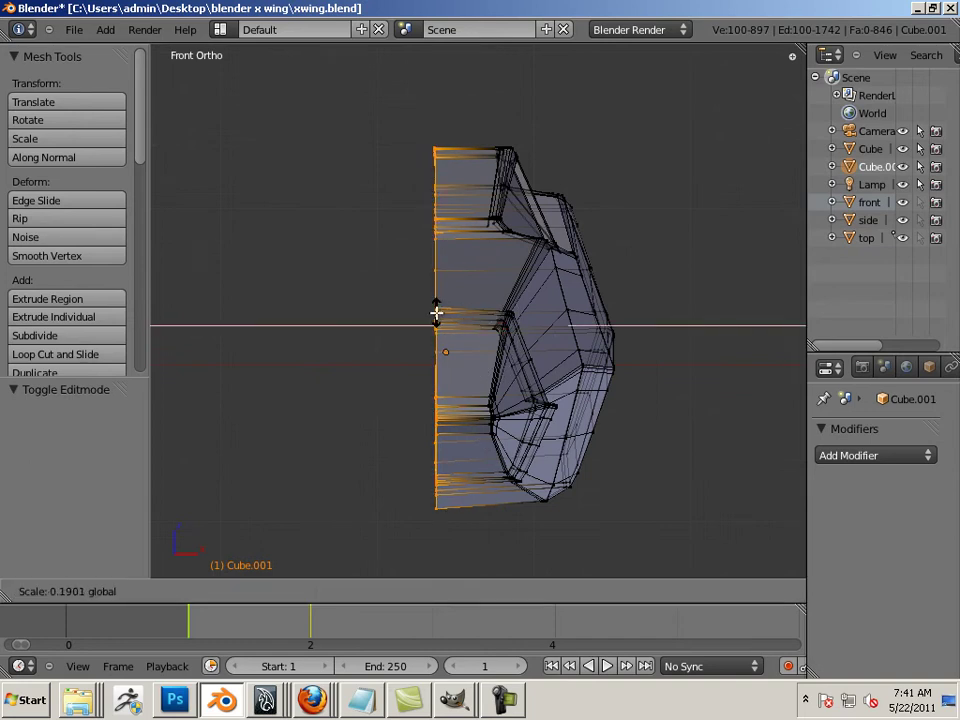
click(436, 313)
middle_drag(484, 465, 352, 381)
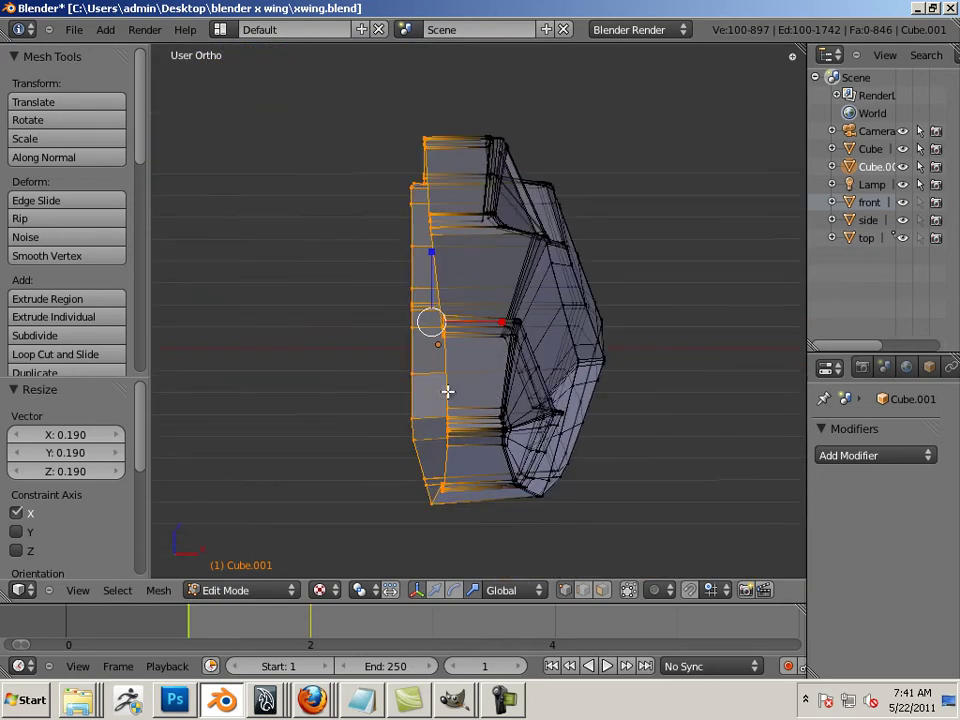
Step: Check the straightened seam from the front and return the half fuselage to Object Mode
key(Tab)
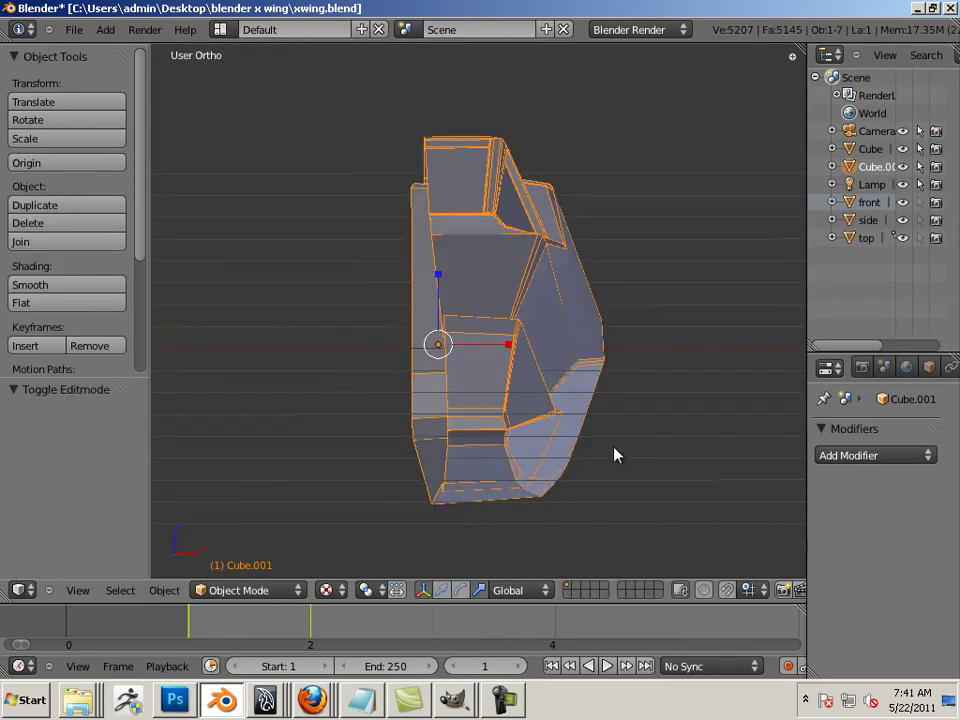
mouse_move(614, 448)
middle_down()
mouse_move(590, 451)
mouse_move(609, 463)
mouse_move(617, 431)
mouse_move(609, 444)
middle_up()
key(Tab)
key(KP_1)
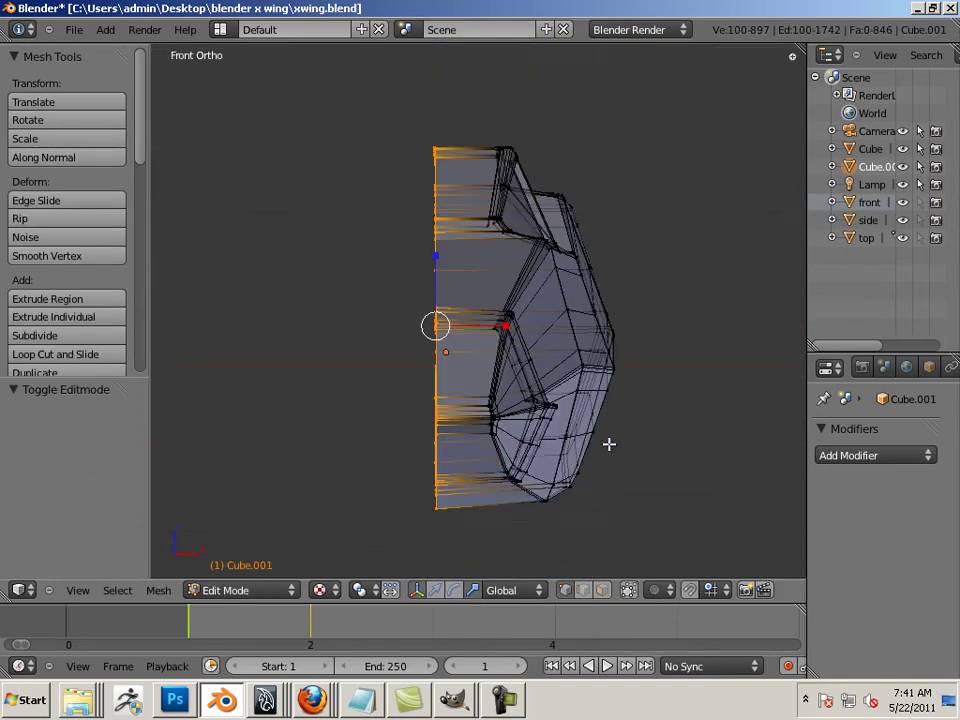
key(Tab)
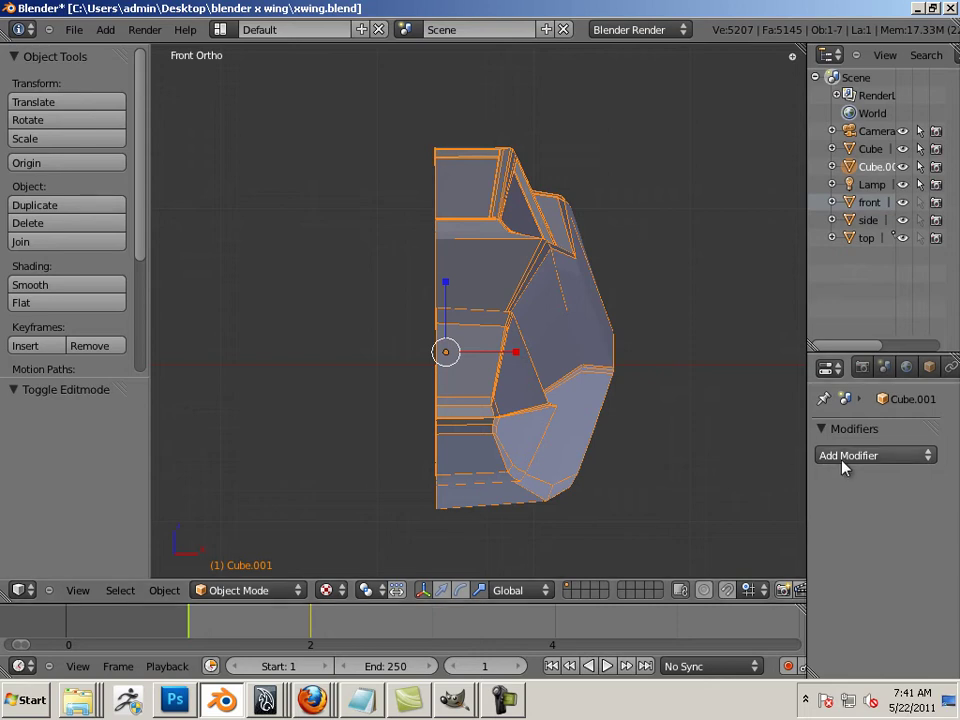
Step: Place the 3D cursor on the half fuselage's straight centre seam and set the object's origin to the 3D cursor
click(433, 370)
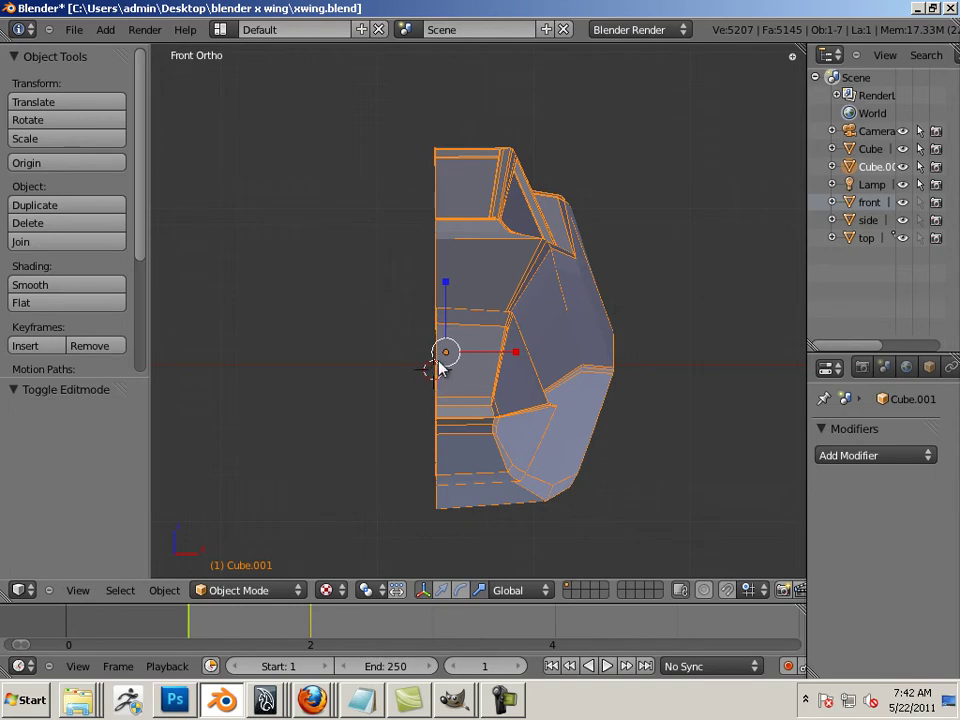
shift+middle_drag(441, 381, 435, 322)
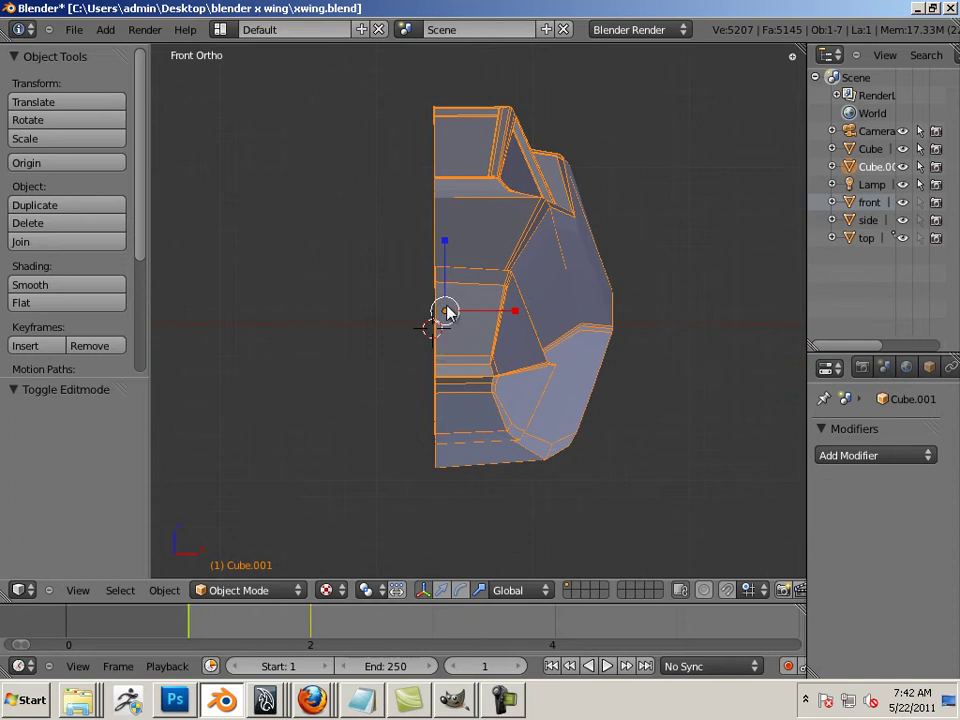
click(165, 590)
mouse_move(206, 540)
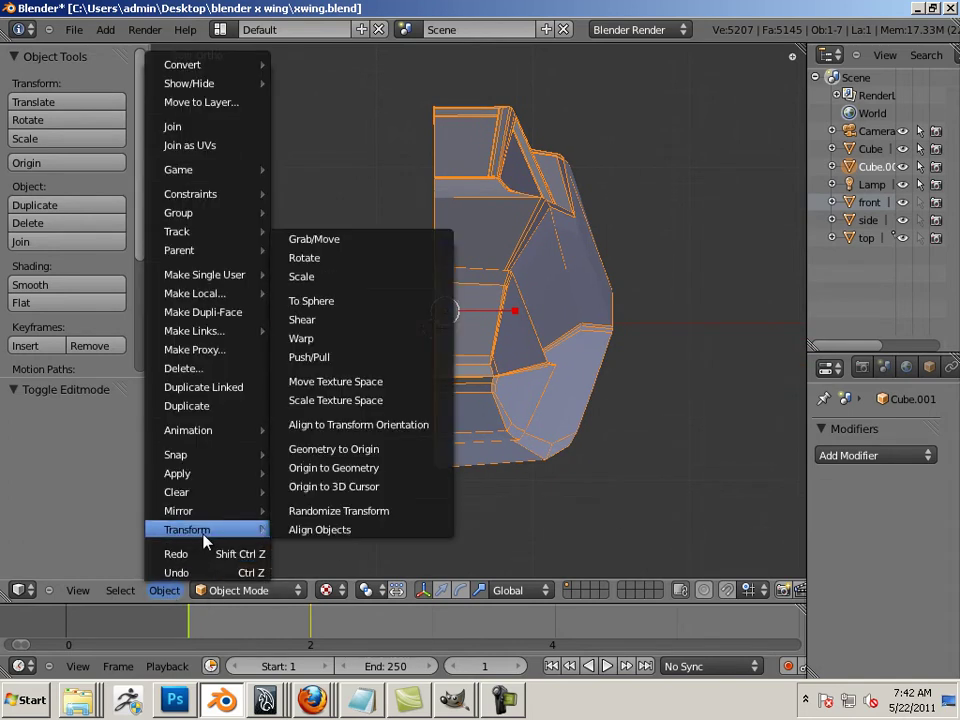
click(325, 494)
scroll(440, 418, up, 4)
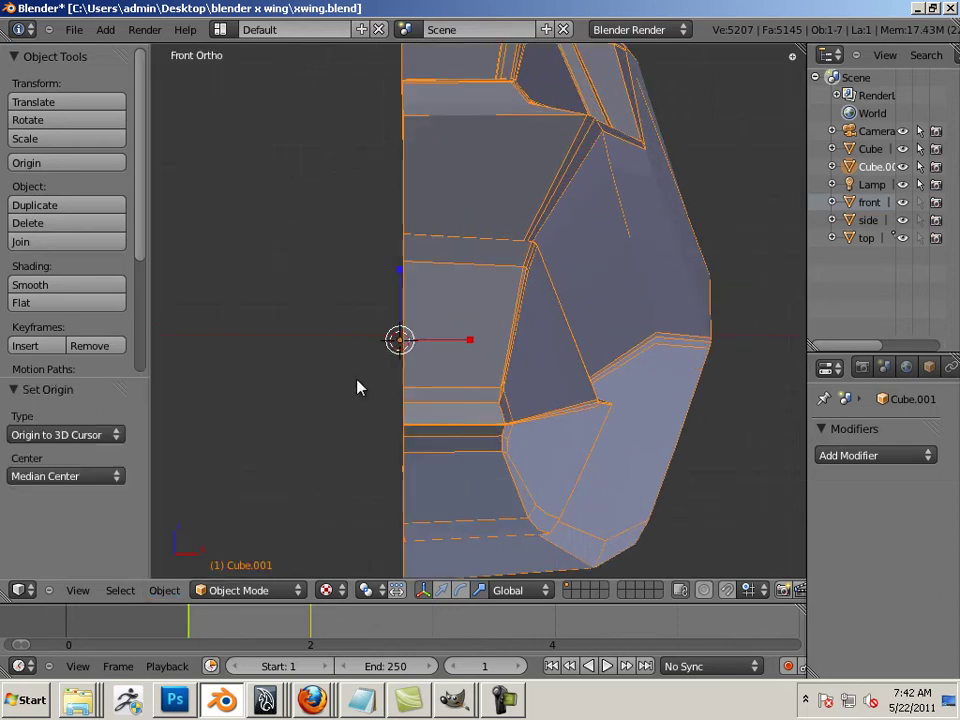
scroll(373, 390, down, 2)
scroll(373, 390, down, 2)
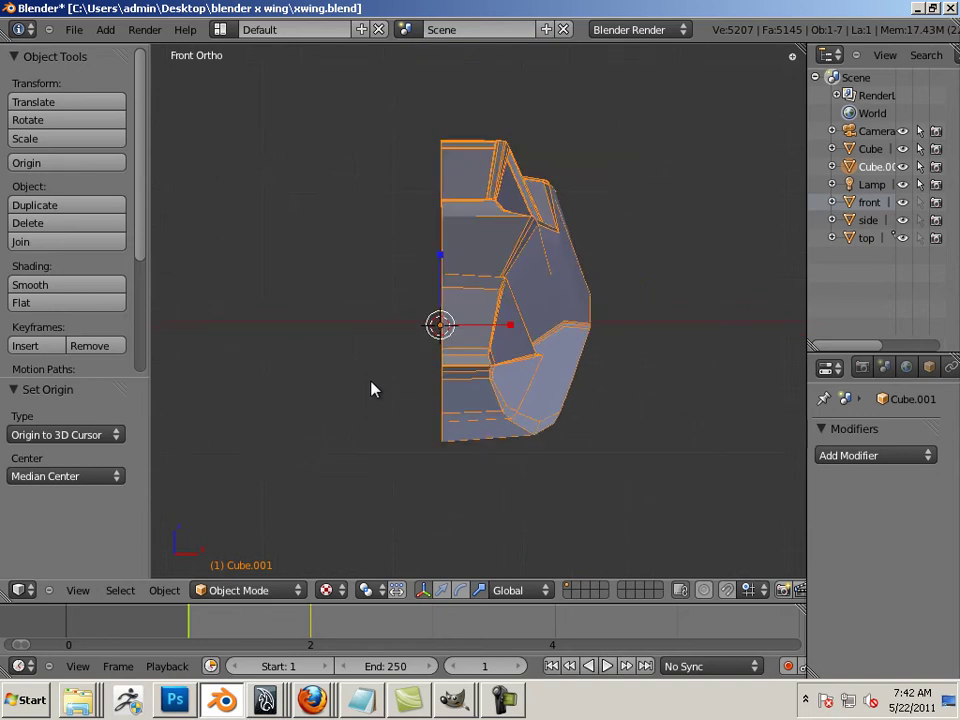
Step: Try a Mirror modifier on the half fuselage, inspect the centre seam and remove the modifier
middle_drag(371, 389, 391, 345)
click(846, 455)
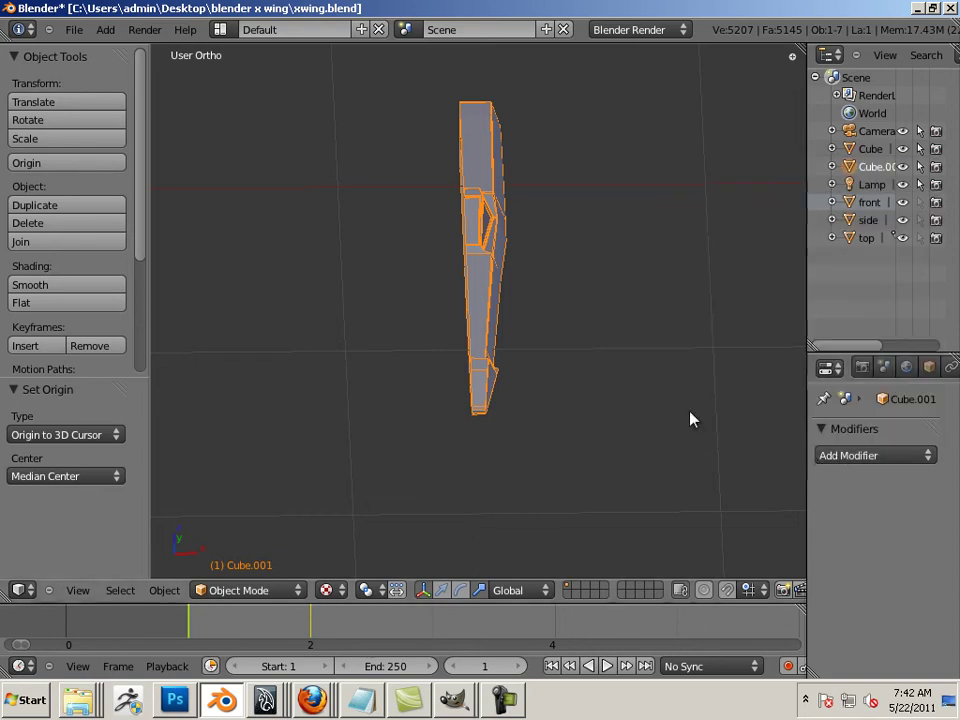
click(846, 459)
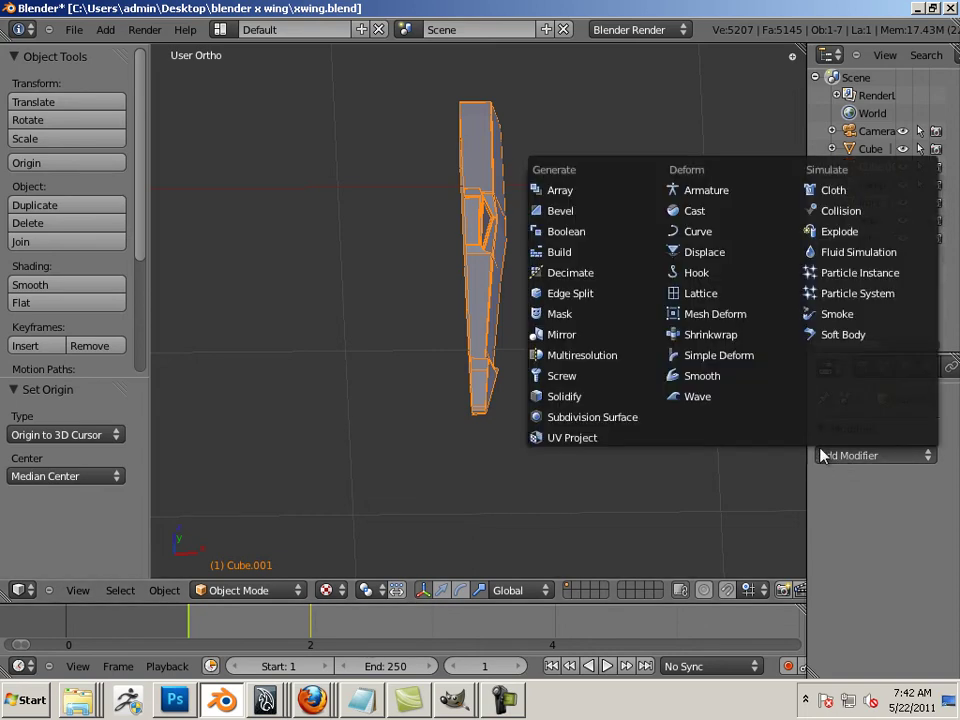
click(561, 334)
middle_drag(591, 347, 537, 330)
scroll(537, 330, up, 6)
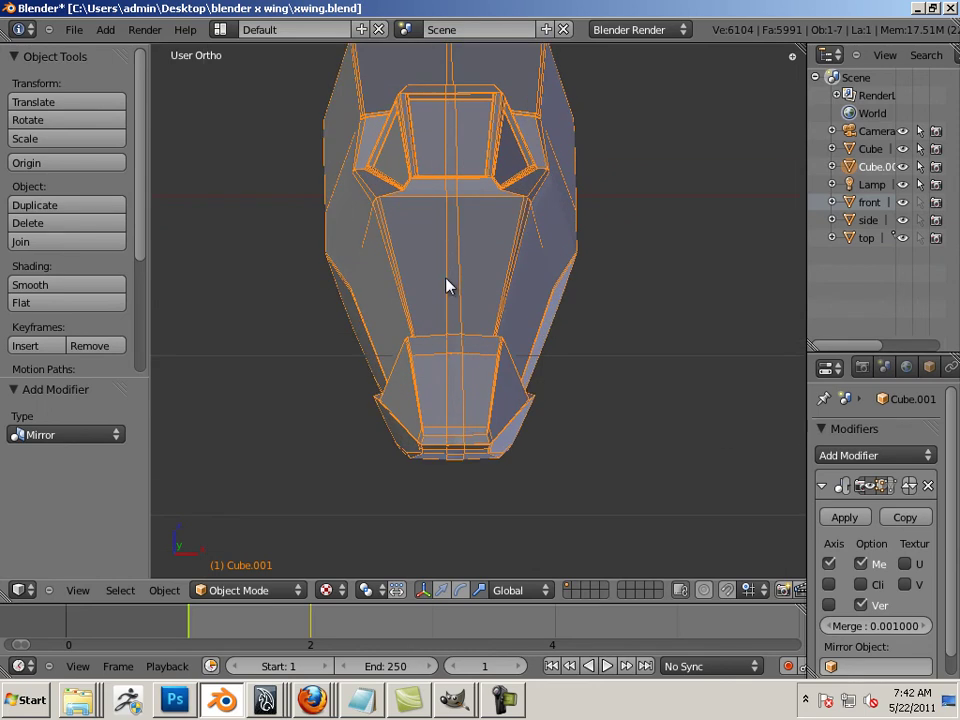
click(928, 485)
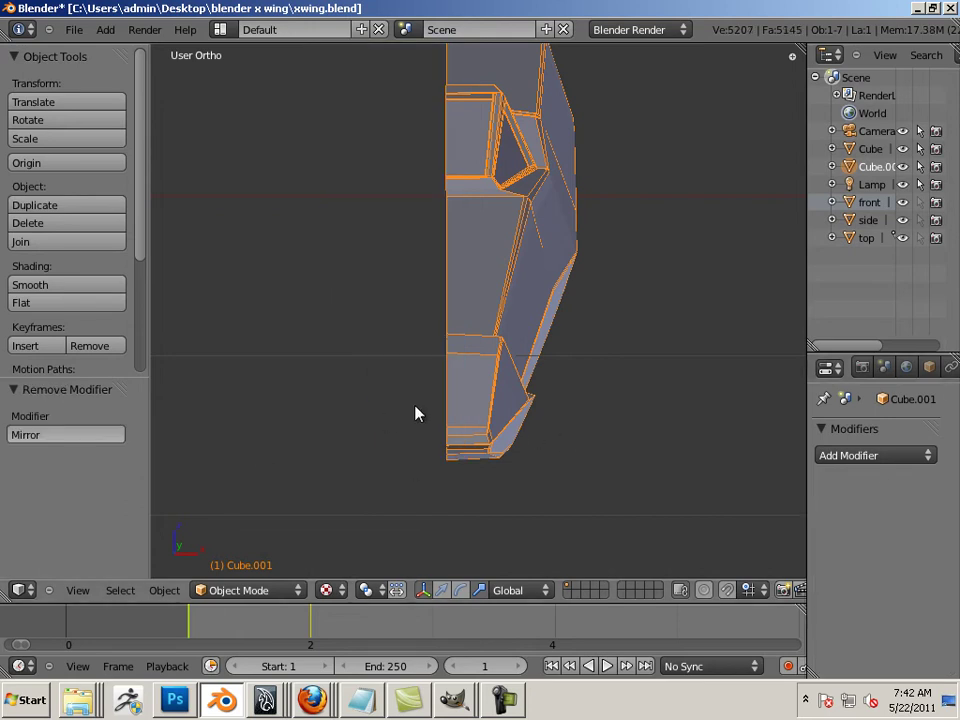
Step: Apply the rotation and the scale of the half fuselage
click(172, 591)
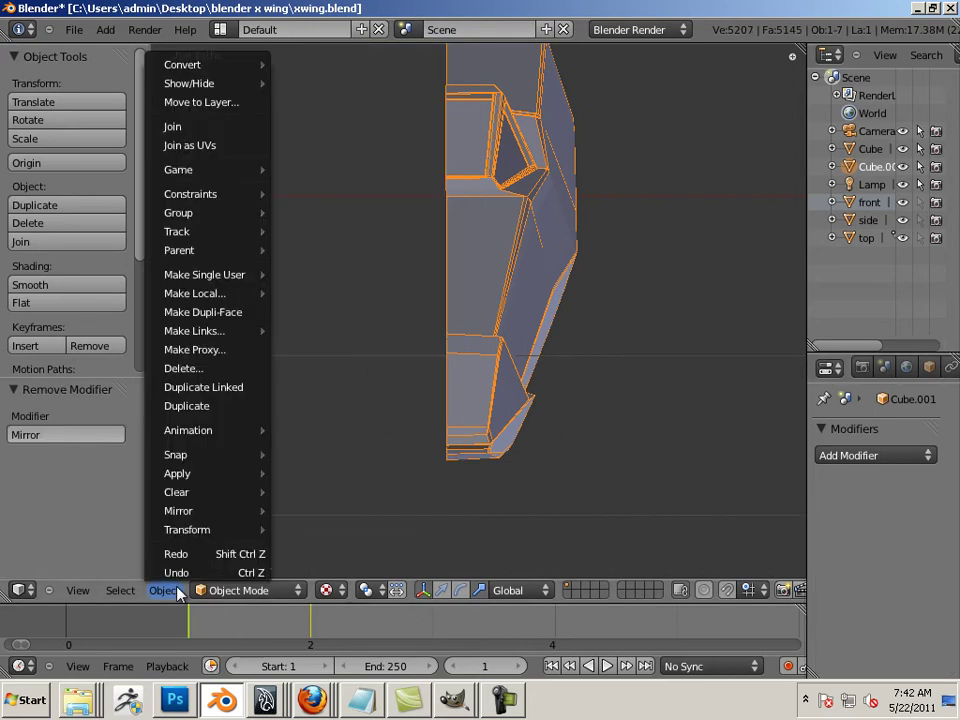
mouse_move(185, 540)
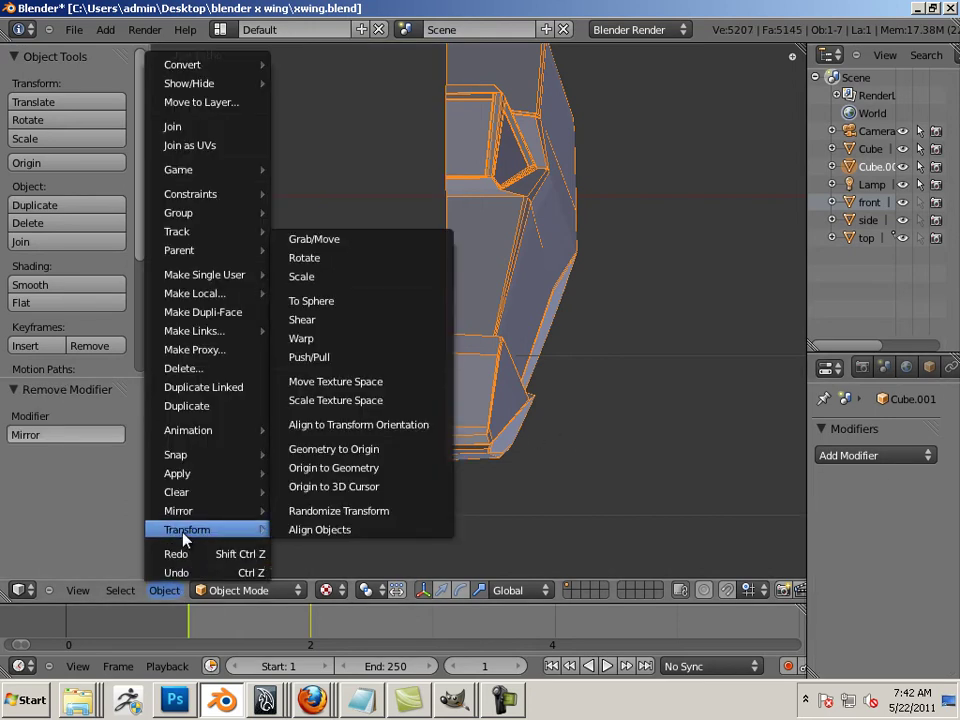
mouse_move(192, 481)
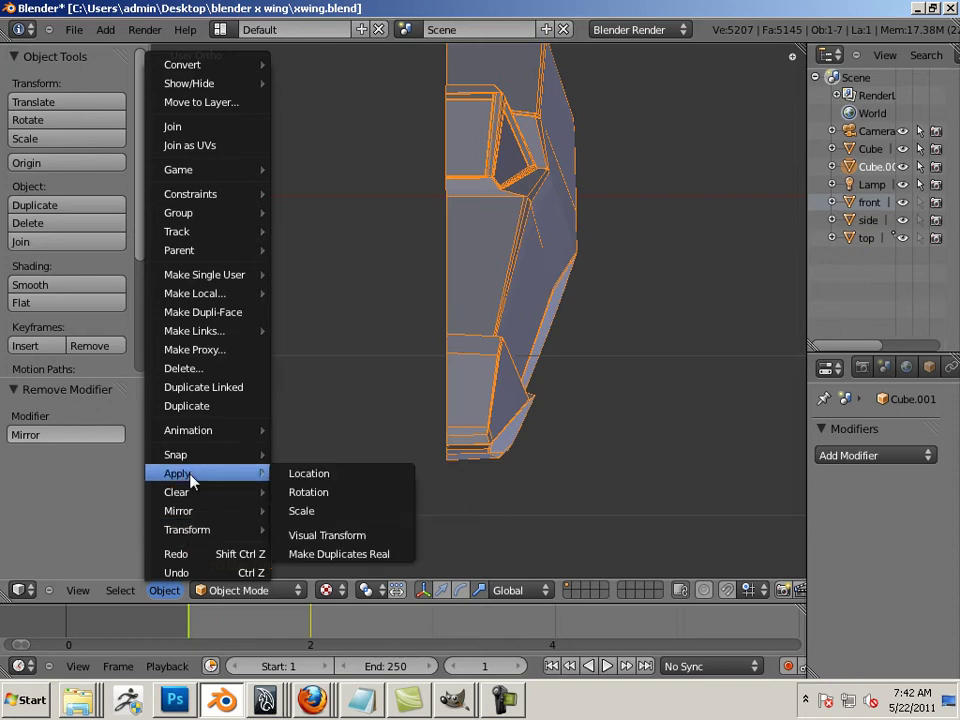
click(306, 493)
click(164, 590)
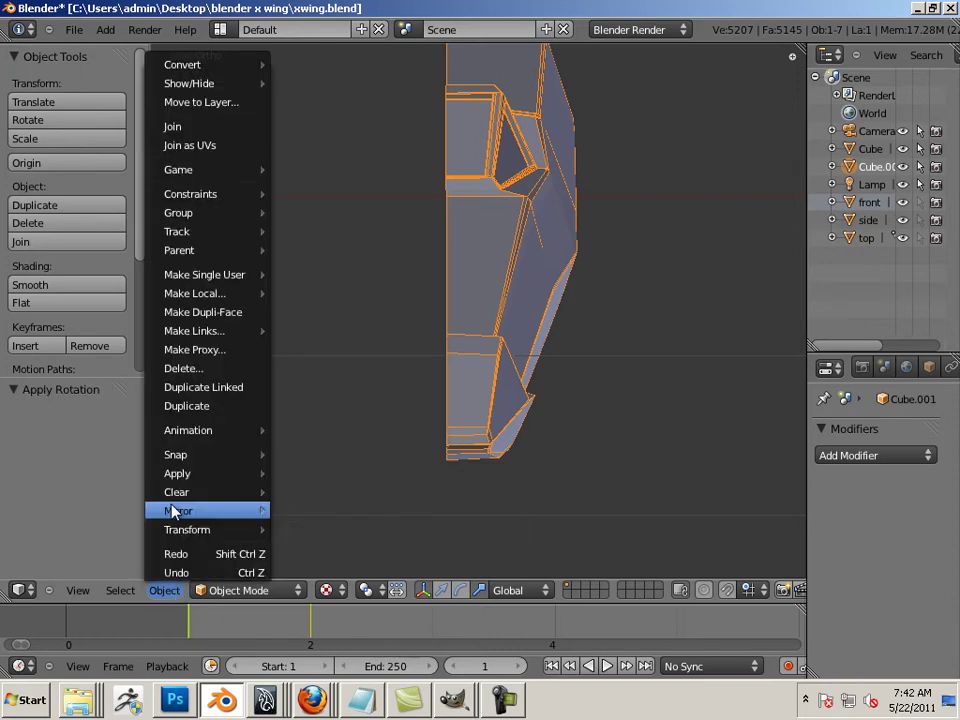
mouse_move(184, 474)
click(312, 511)
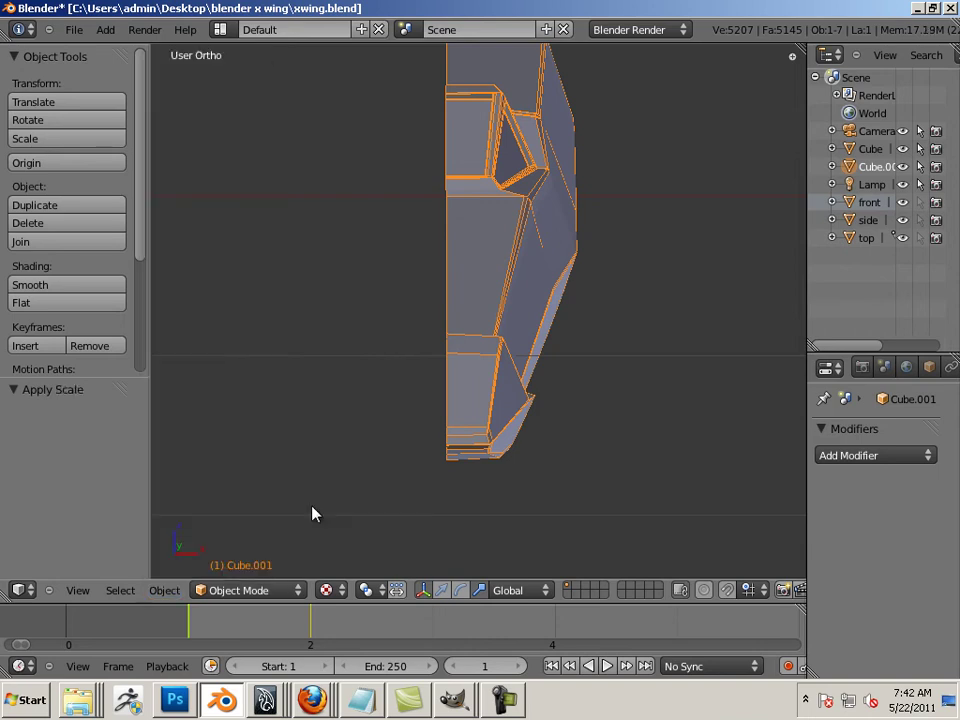
Step: Add a Mirror modifier across the X axis to the half fuselage and check the centre seam
click(860, 455)
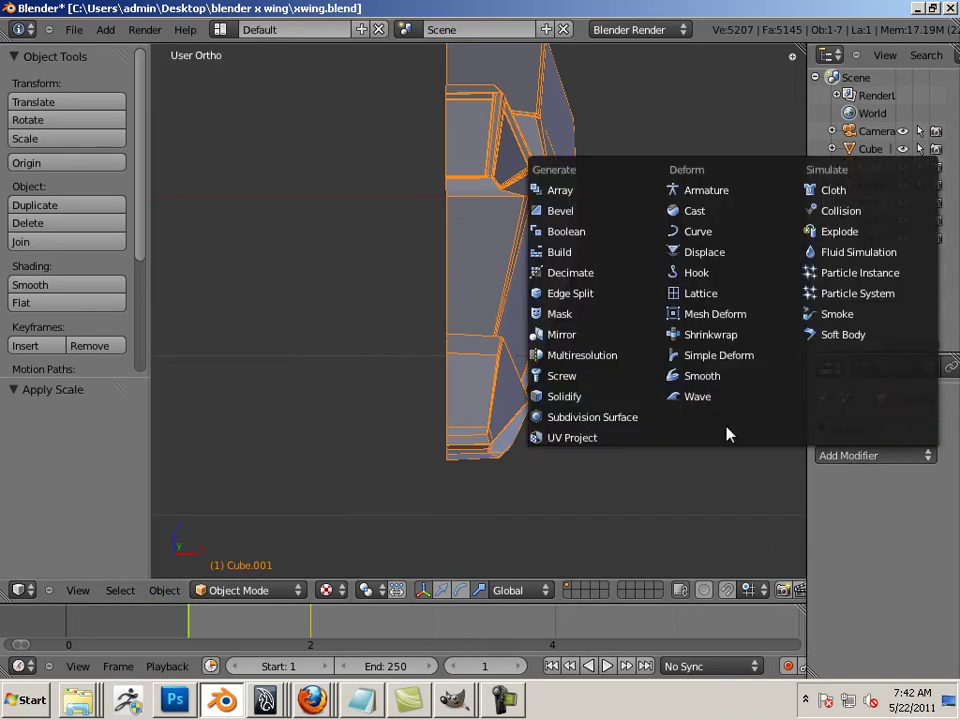
click(562, 335)
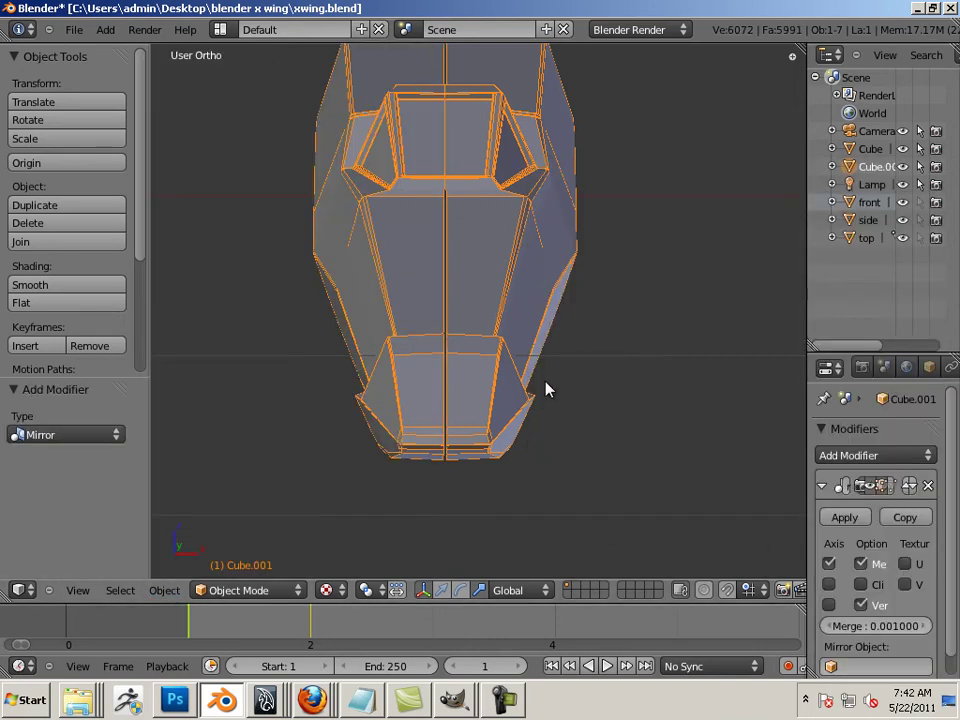
shift+middle_drag(546, 383, 519, 467)
scroll(519, 467, down, 1)
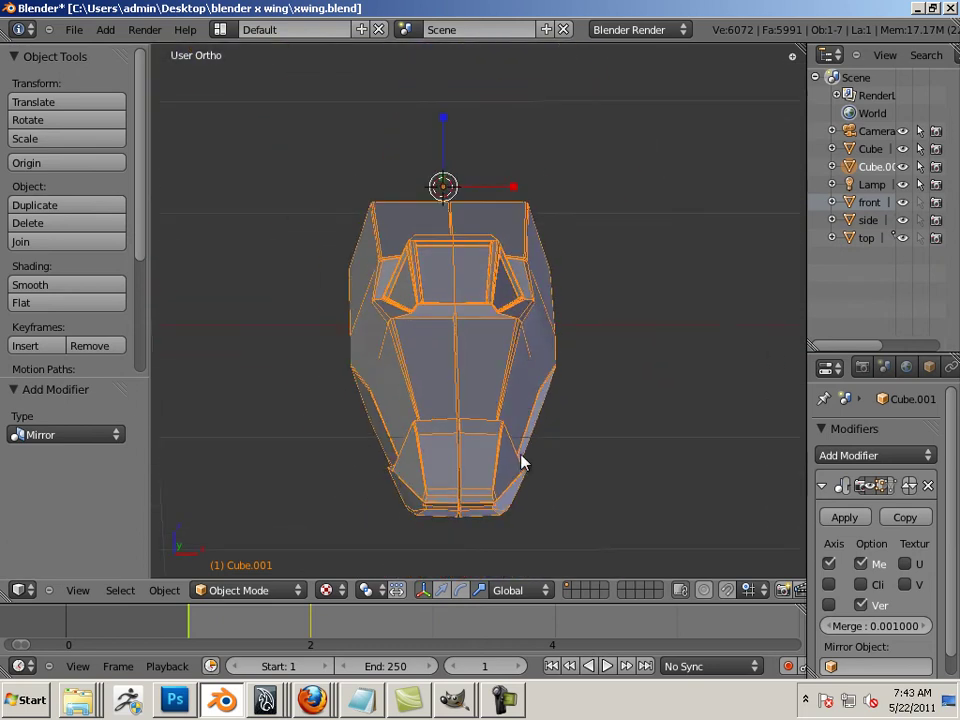
Step: In Edit Mode, select the whole half mesh and nudge it along X by 0.001 and -0.001 to line its seam up with the mirror plane
key(Tab)
key(a)
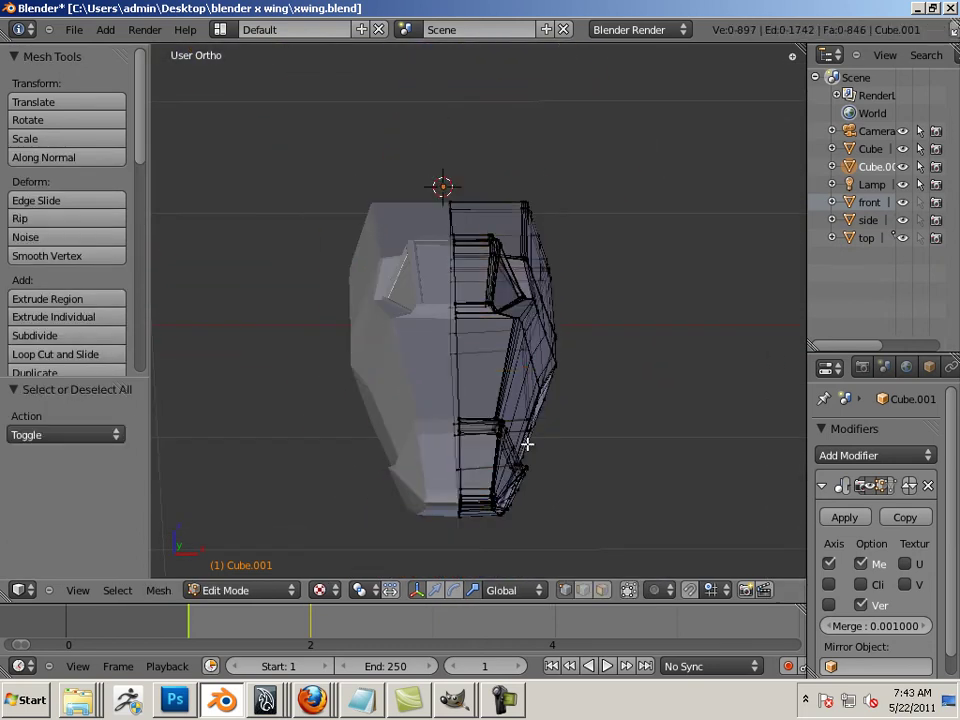
key(a)
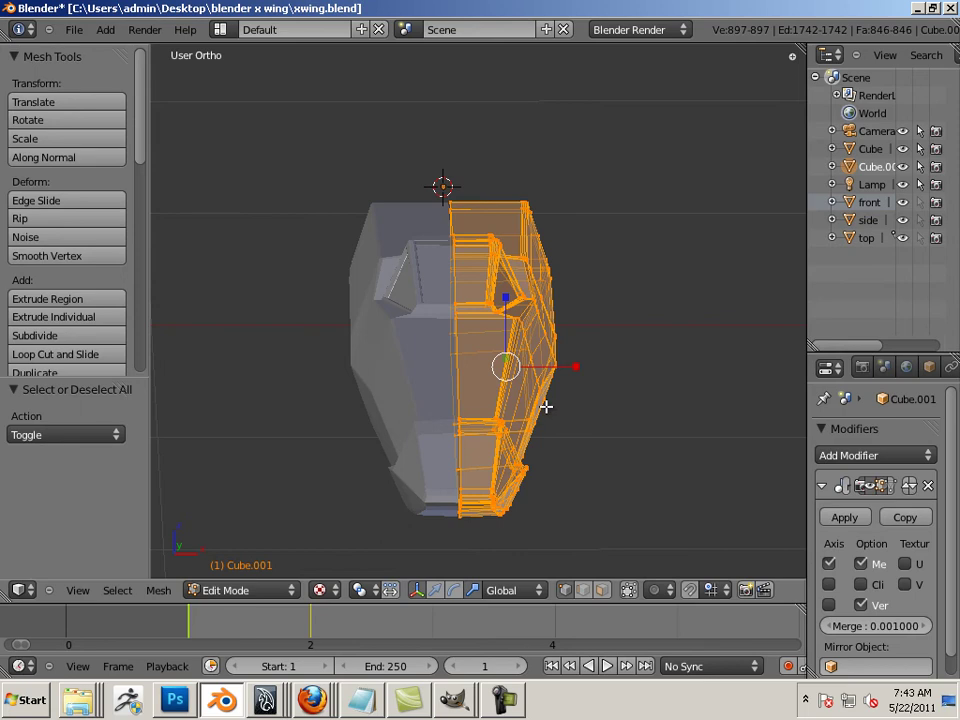
key(w)
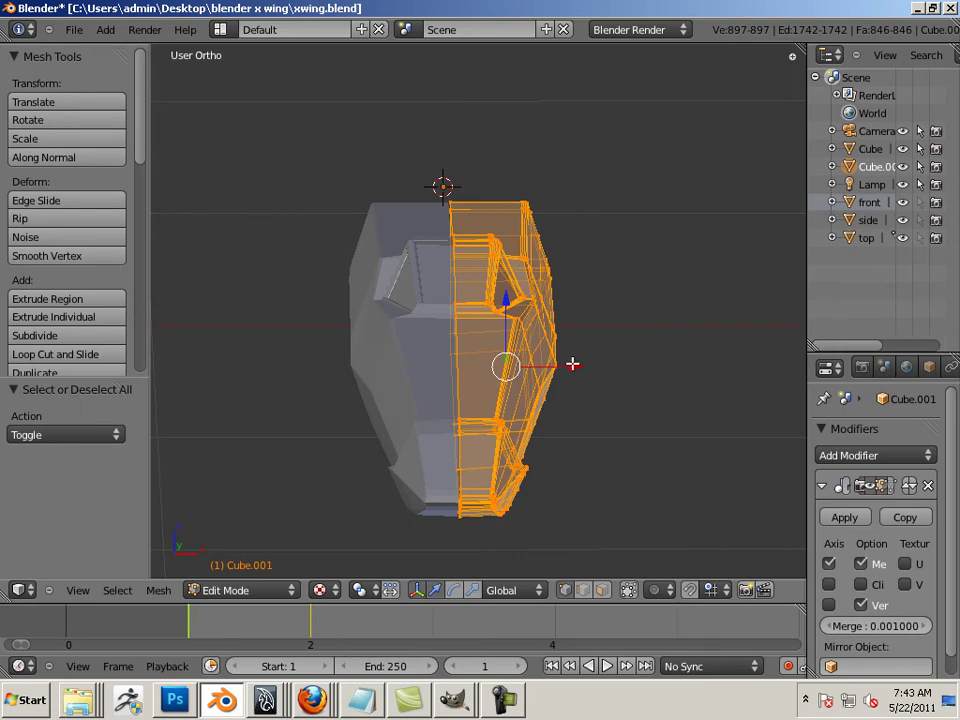
drag(573, 364, 574, 370)
middle_drag(574, 375, 615, 428)
scroll(615, 428, up, 2)
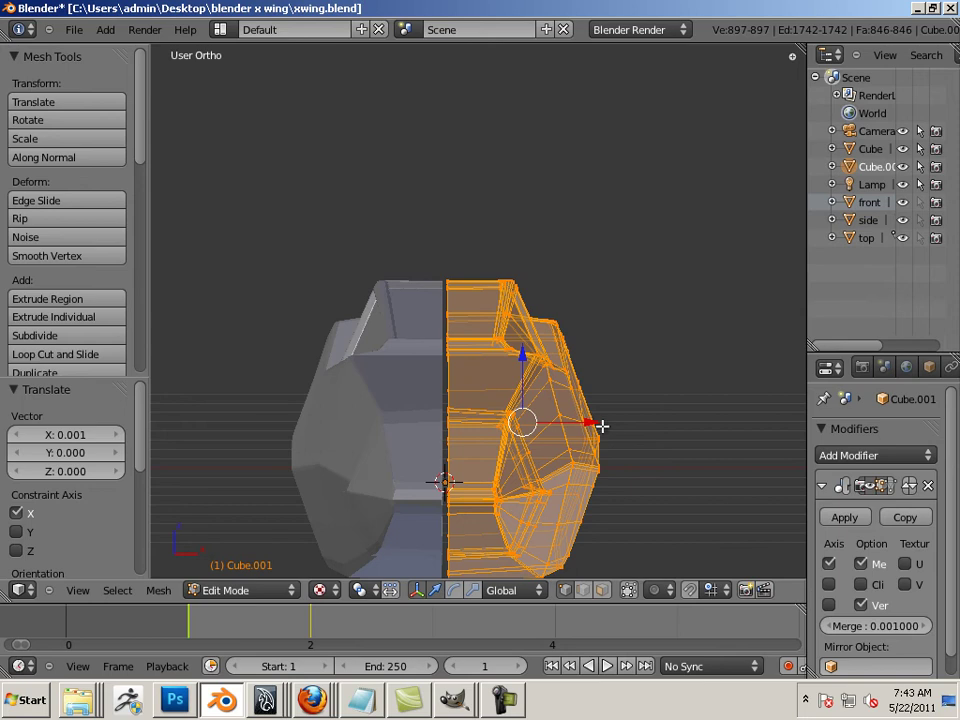
drag(590, 421, 592, 424)
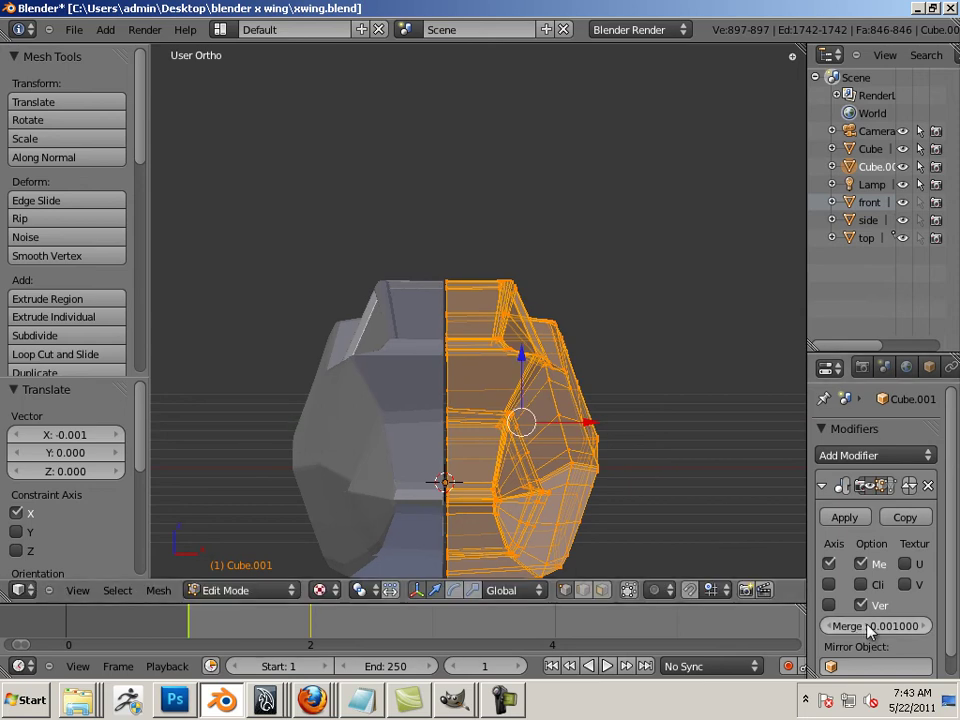
Step: Set the Mirror modifier's merge limit to 0.009 and apply the modifier in Object Mode
drag(886, 630, 886, 628)
middle_drag(658, 454, 893, 436)
key(Tab)
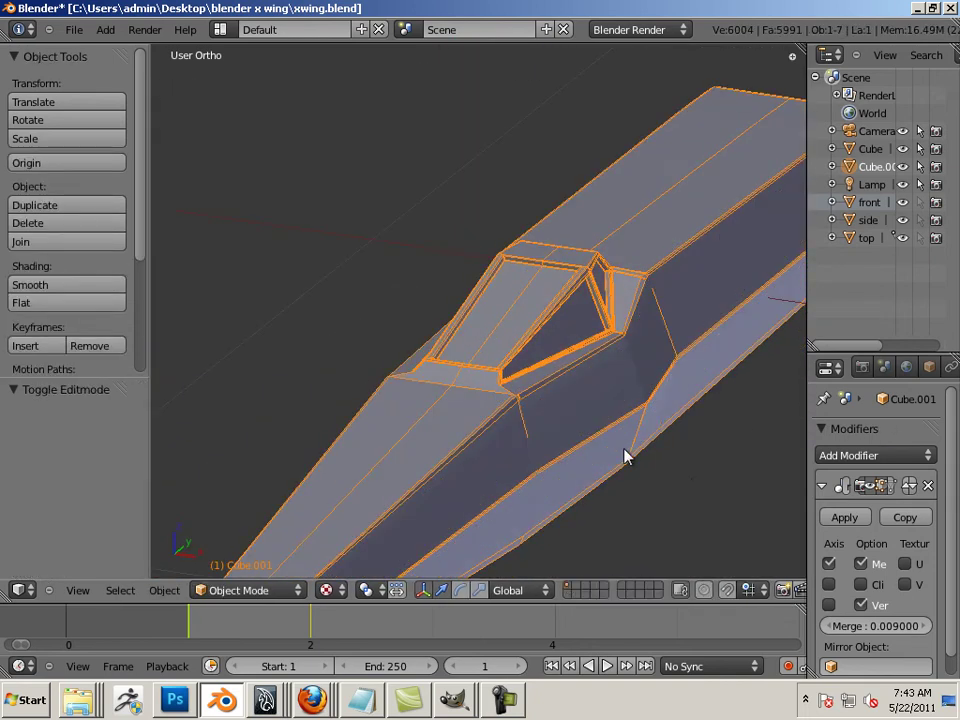
click(844, 517)
scroll(718, 494, down, 6)
middle_drag(551, 456, 604, 454)
scroll(640, 466, up, 5)
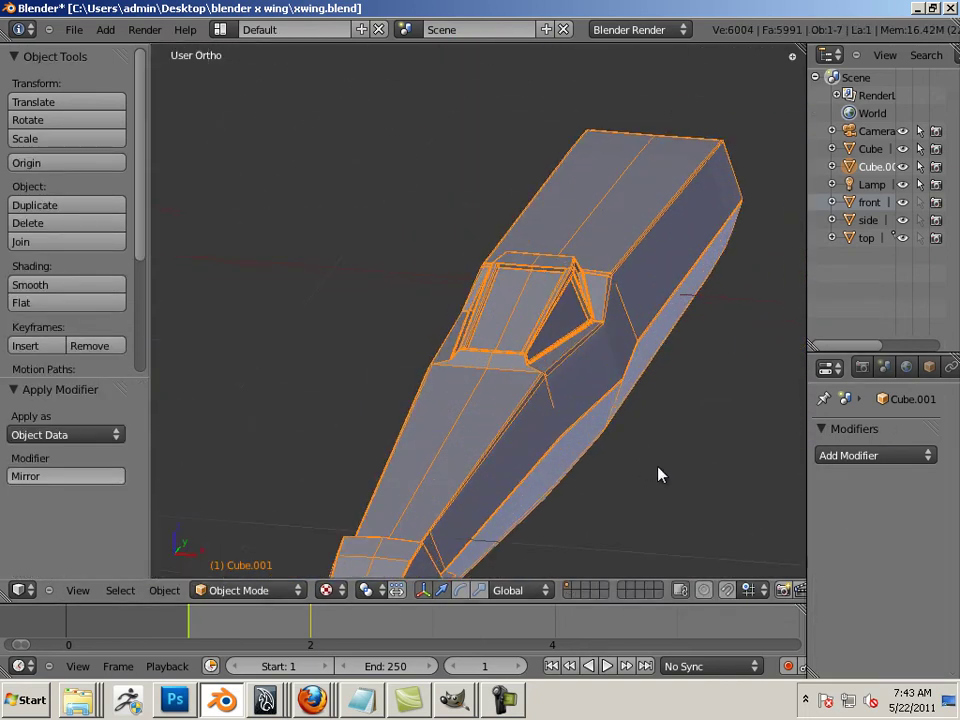
Step: Enter Edit Mode on the mirrored fuselage, clear the full selection and examine the edges around the cockpit window frame's corner up close
key(a)
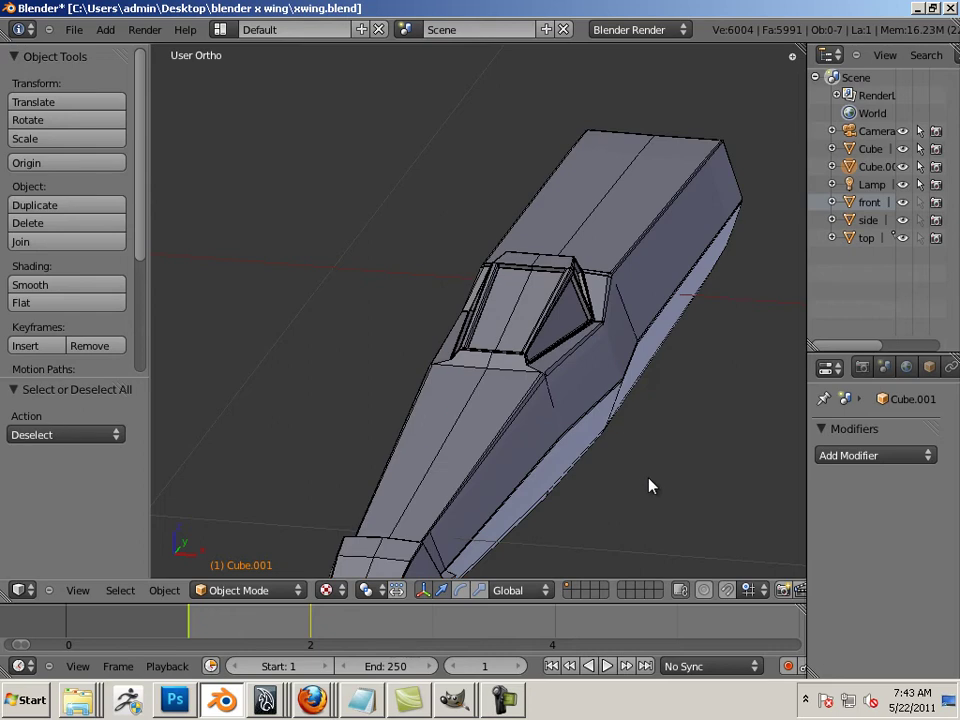
key(Tab)
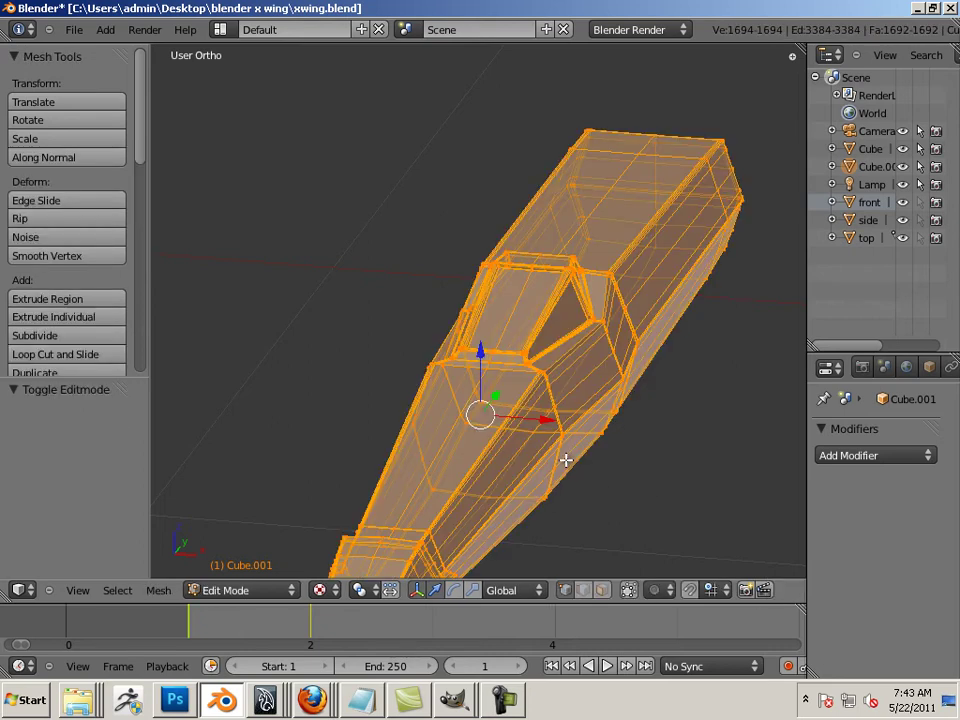
middle_drag(664, 480, 641, 455)
right_click(641, 455)
middle_drag(604, 505, 538, 463)
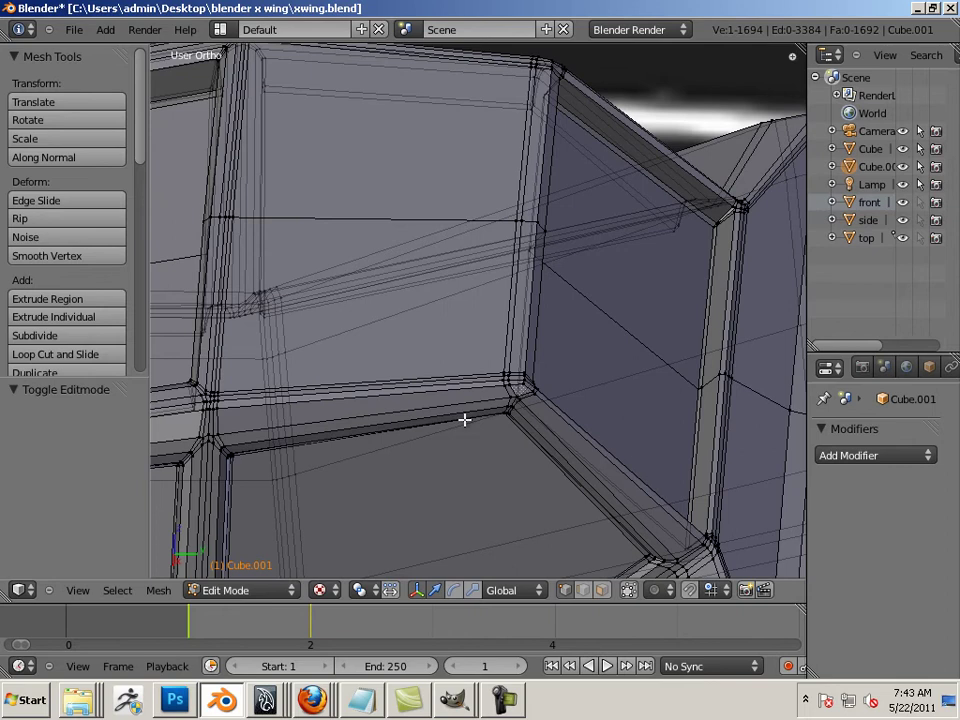
middle_drag(421, 419, 393, 267)
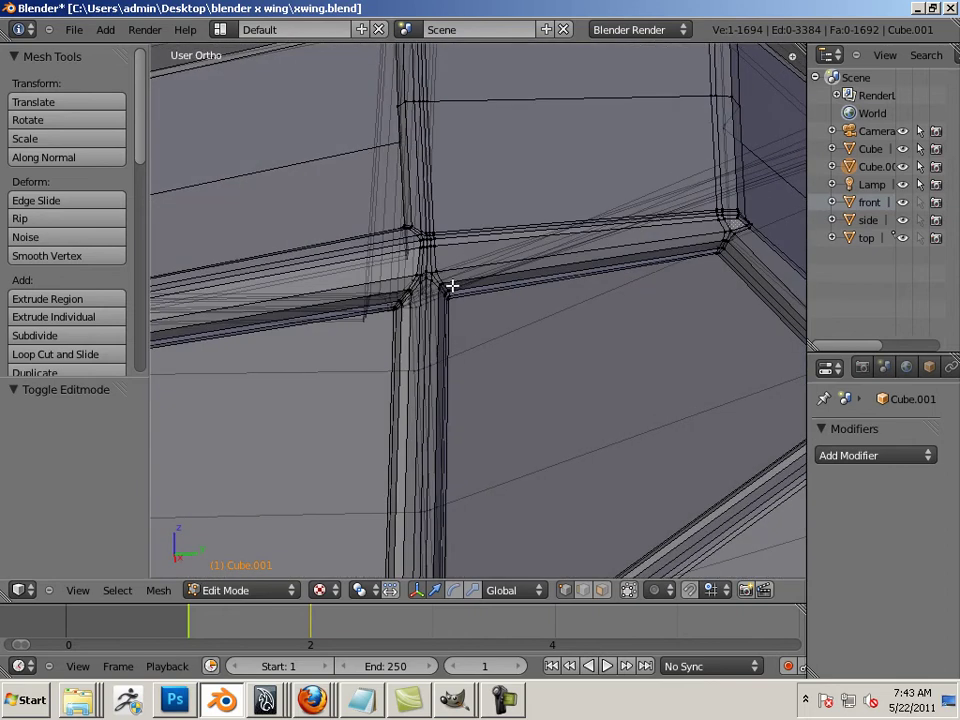
middle_drag(458, 304, 529, 380)
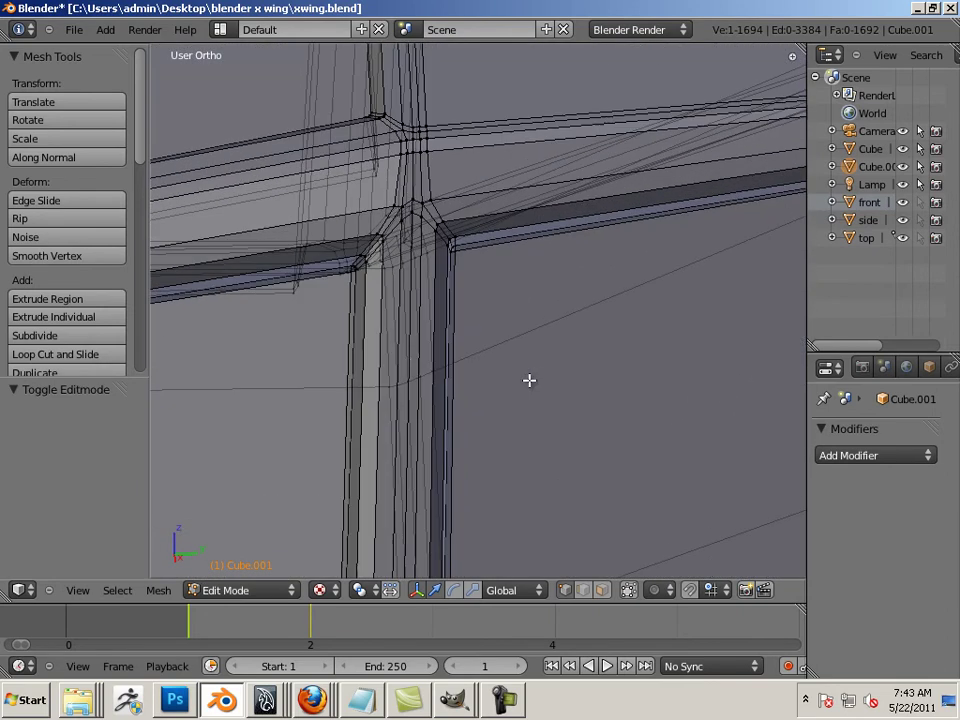
Step: In edge select mode, loop-select the surplus vertical edge loop along the middle of the cockpit frame pillar and delete it as an edge loop
right_click(410, 367)
click(583, 589)
right_click(406, 482)
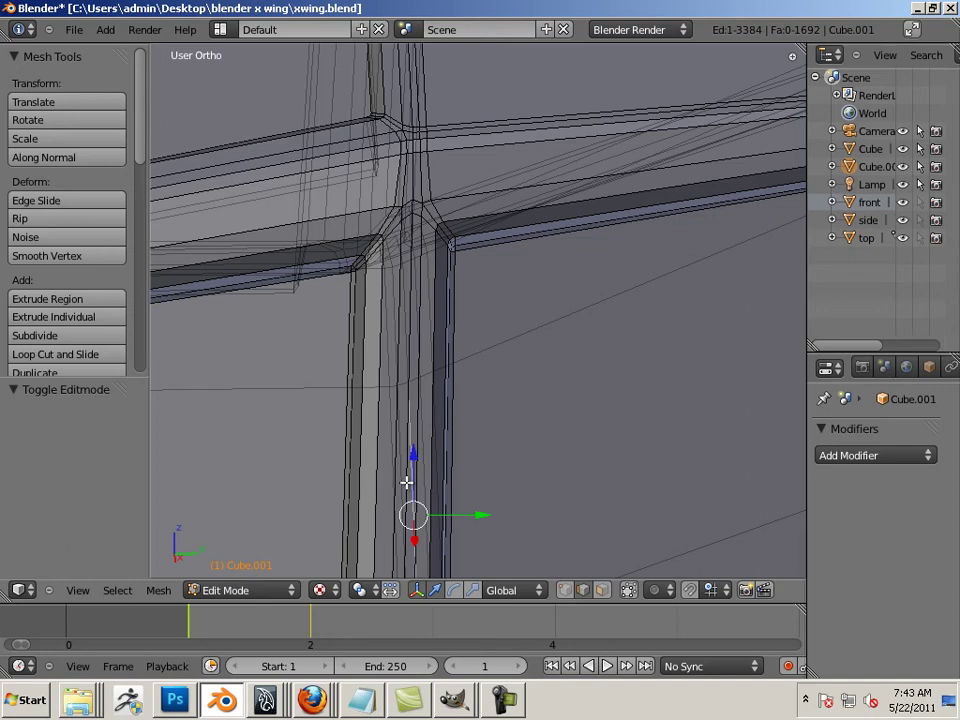
alt+right_click(408, 360)
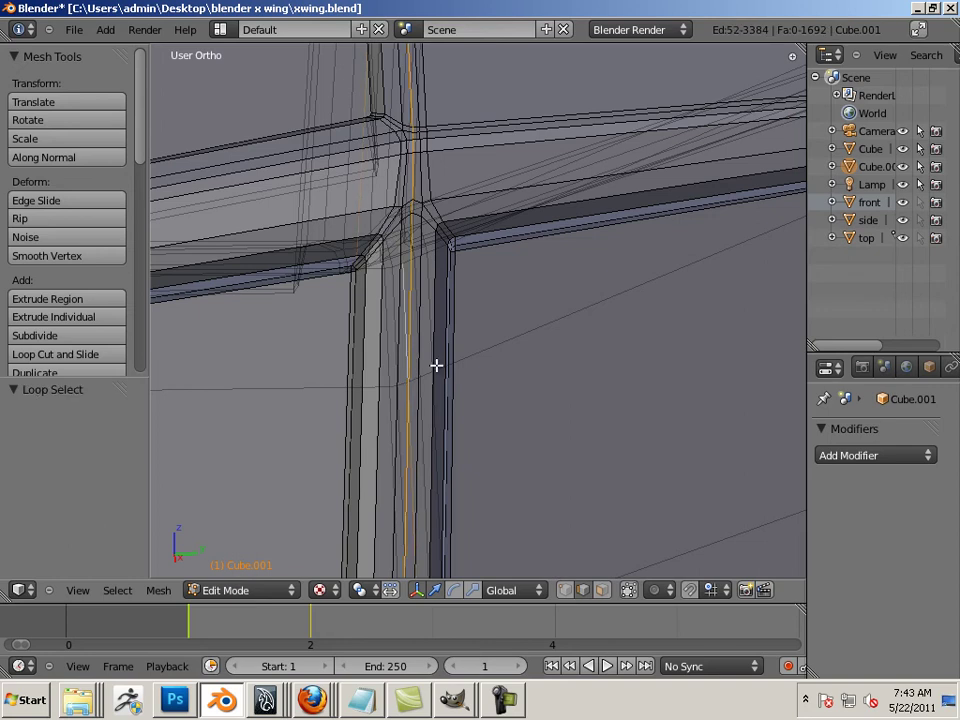
key(x)
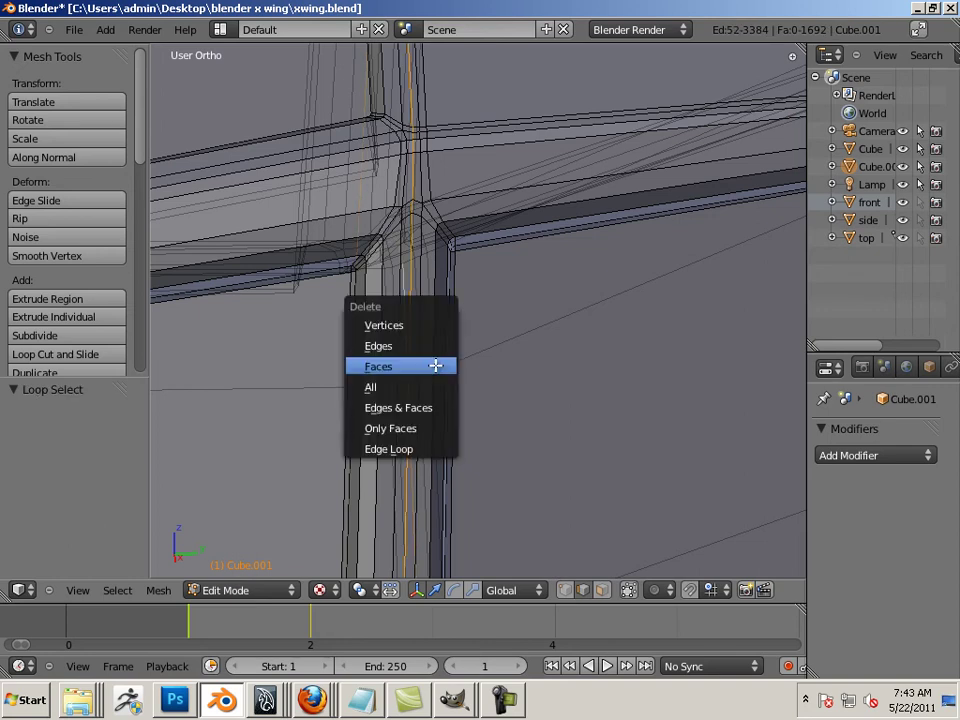
click(425, 448)
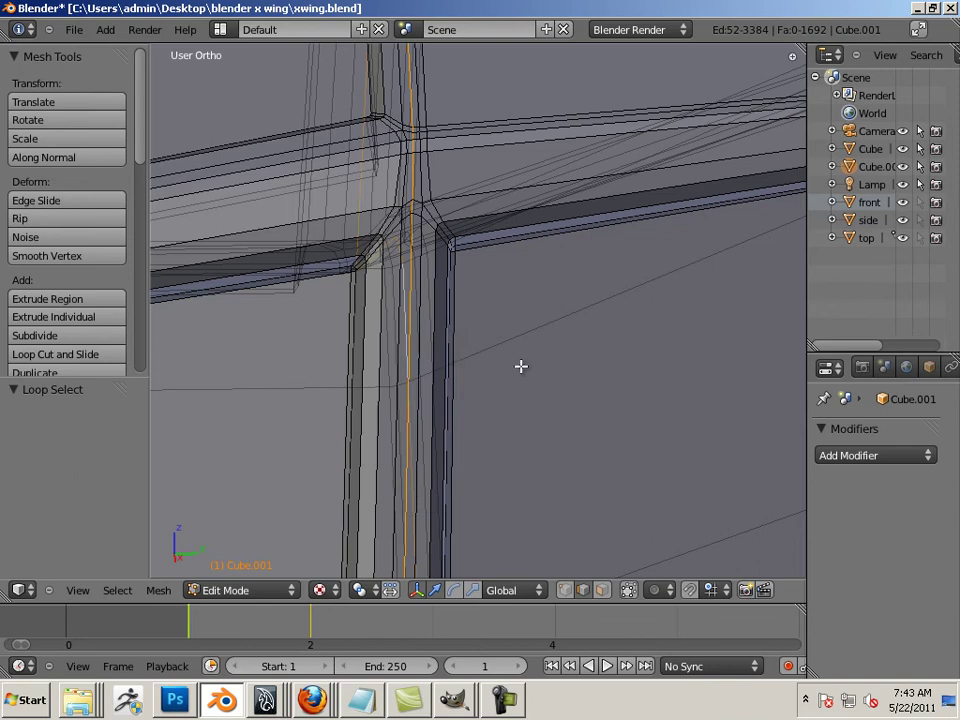
alt+right_click(410, 290)
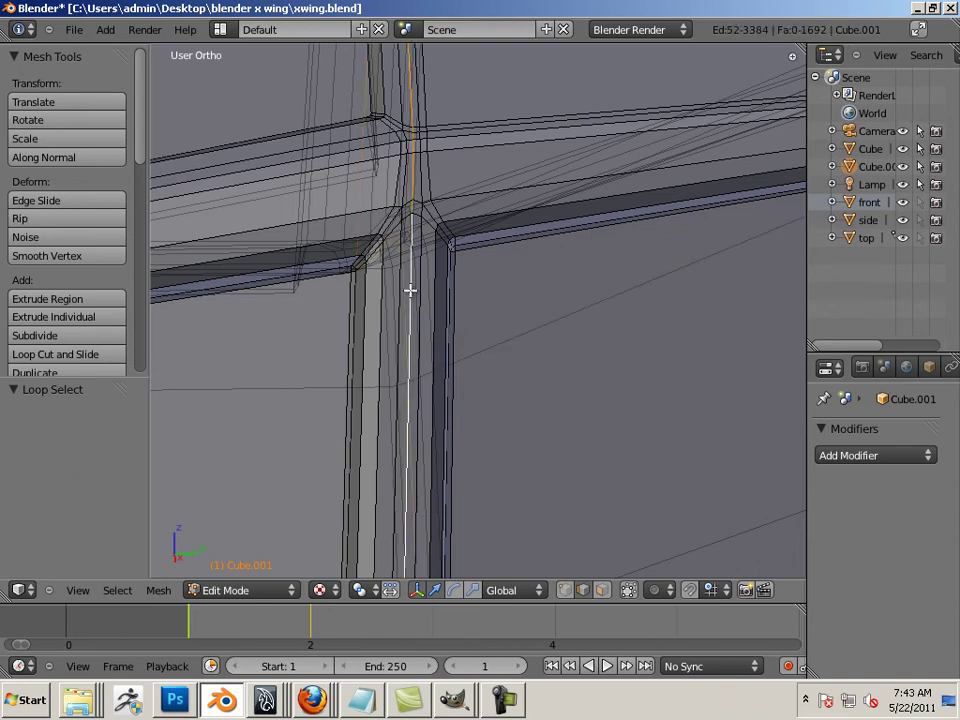
key(x)
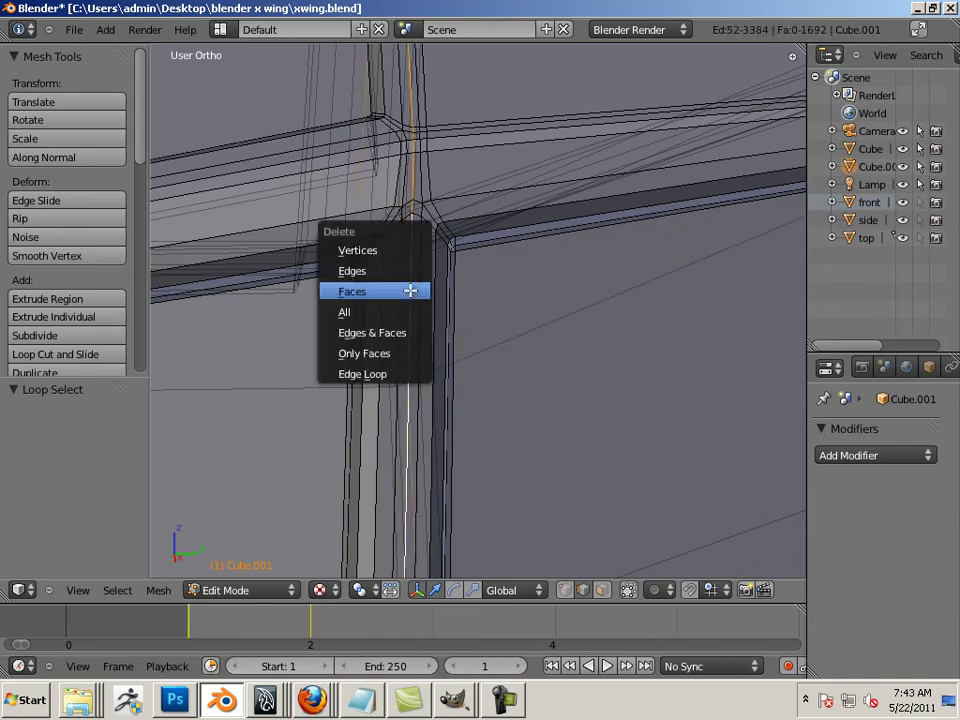
click(403, 373)
Step: Try moving an edge of the cockpit window frame and undo the move
right_click(489, 388)
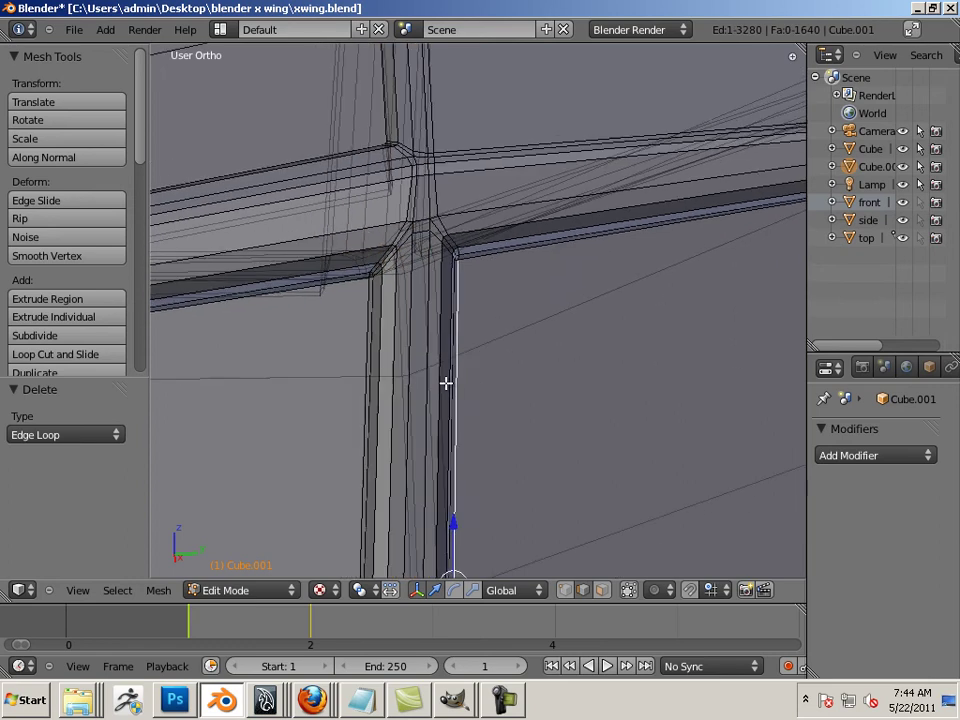
middle_drag(433, 360, 561, 375)
key(g)
click(421, 430)
key(ctrl+z)
Step: Return to Object Mode and delete the old fuselage standing between the reference drawings
scroll(523, 473, down, 5)
scroll(500, 374, down, 5)
shift+middle_drag(610, 418, 323, 325)
key(Tab)
right_click(323, 333)
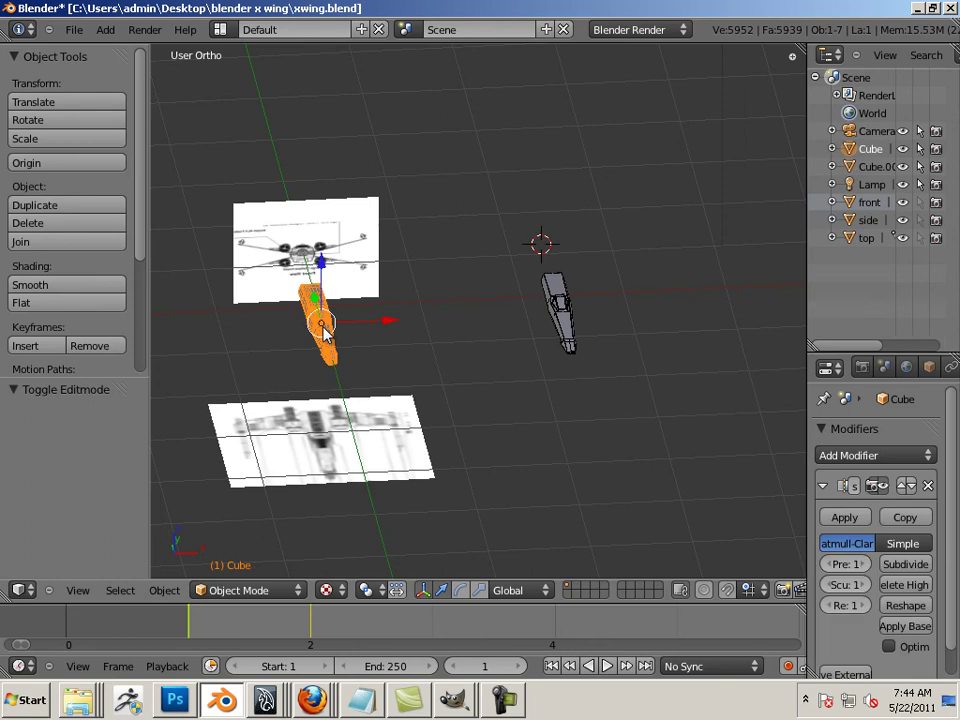
key(x)
click(319, 331)
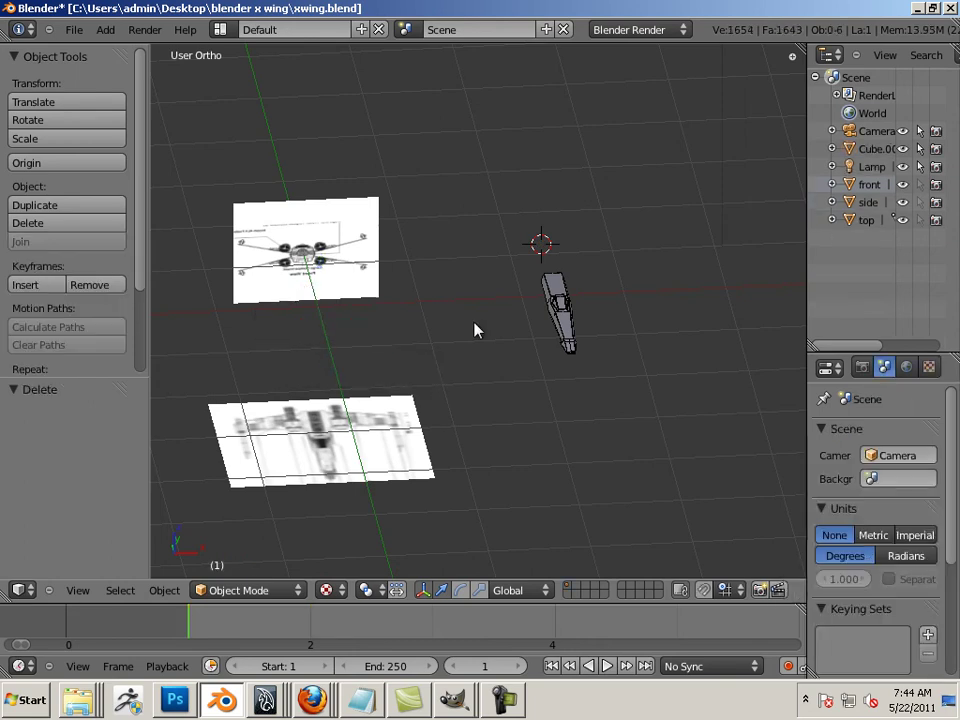
Step: Move the new mirrored fuselage along X by -2.323 onto the reference drawings and check its fit in top view
right_click(557, 318)
drag(609, 246, 370, 252)
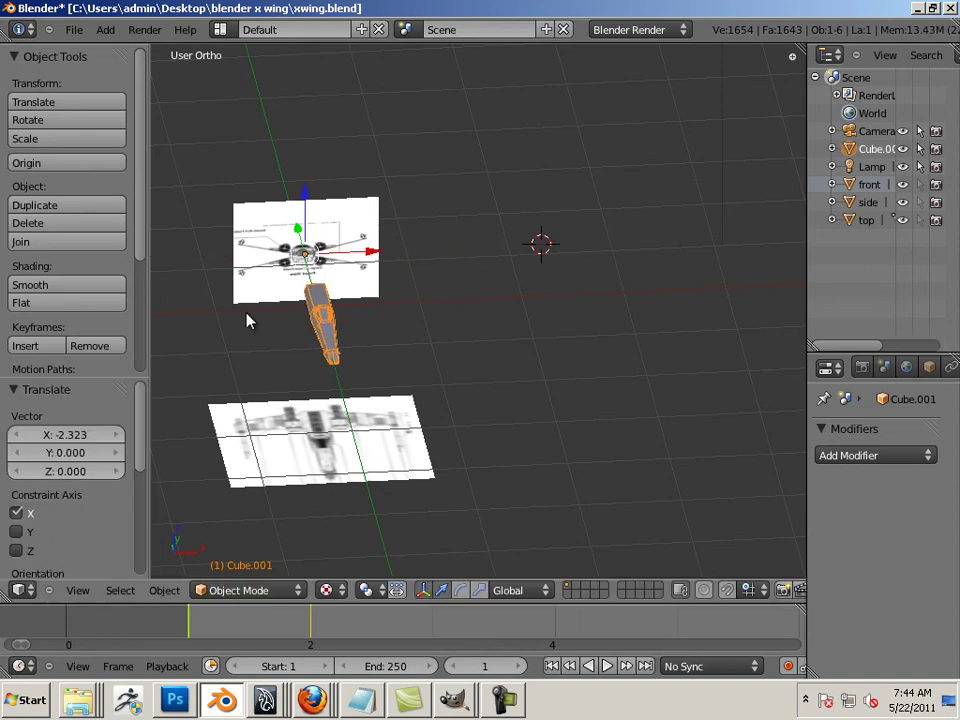
key(KP_7)
shift+middle_drag(290, 277, 531, 306)
scroll(365, 290, up, 3)
scroll(362, 296, up, 2)
scroll(515, 318, up, 2)
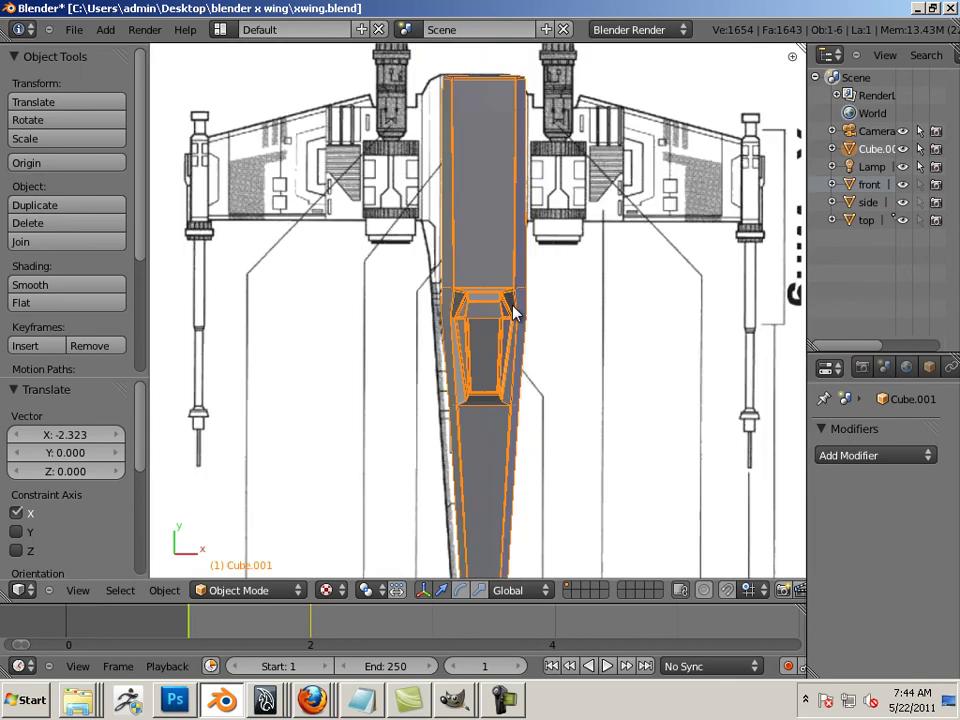
Step: Set the fuselage's origin to its geometry and move the object along X by -0.018 towards the drawing's centre line
scroll(513, 313, down, 2)
click(164, 590)
mouse_move(200, 543)
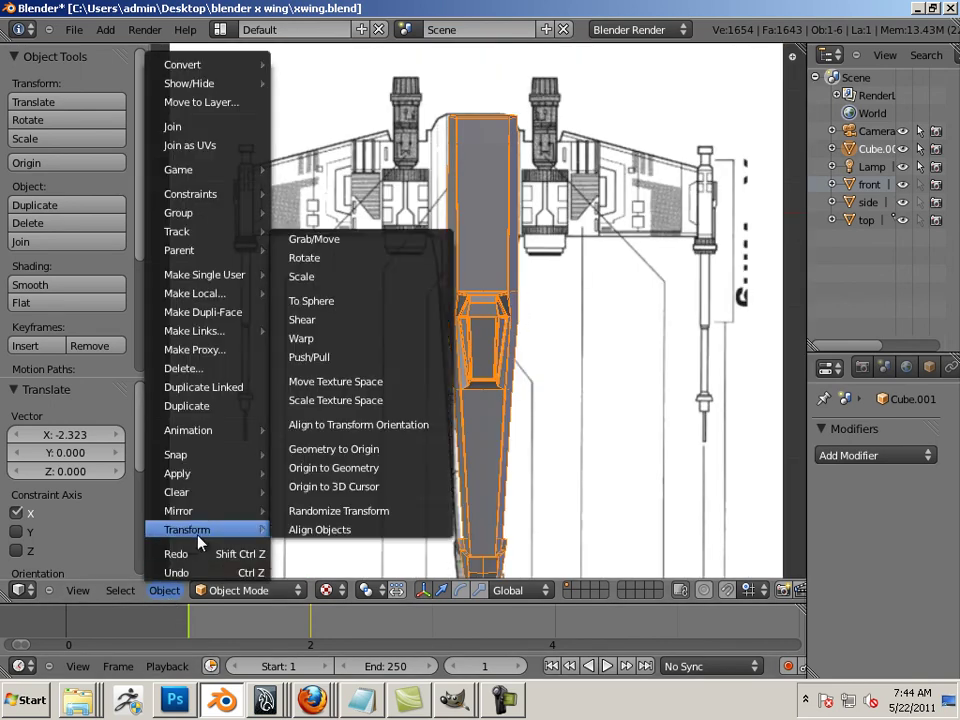
click(334, 467)
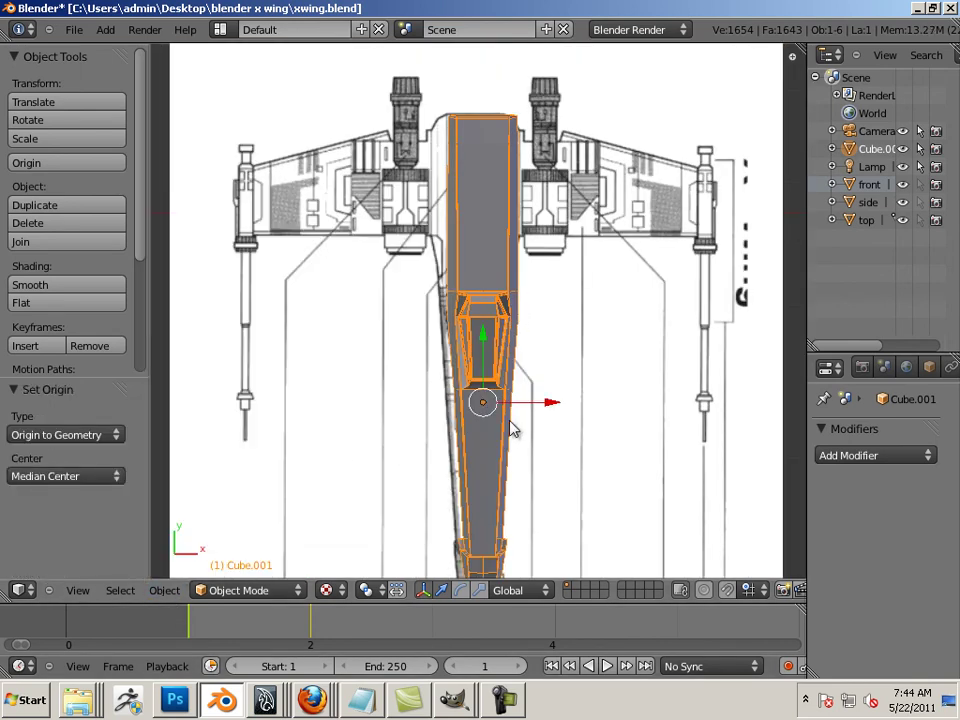
drag(555, 402, 549, 402)
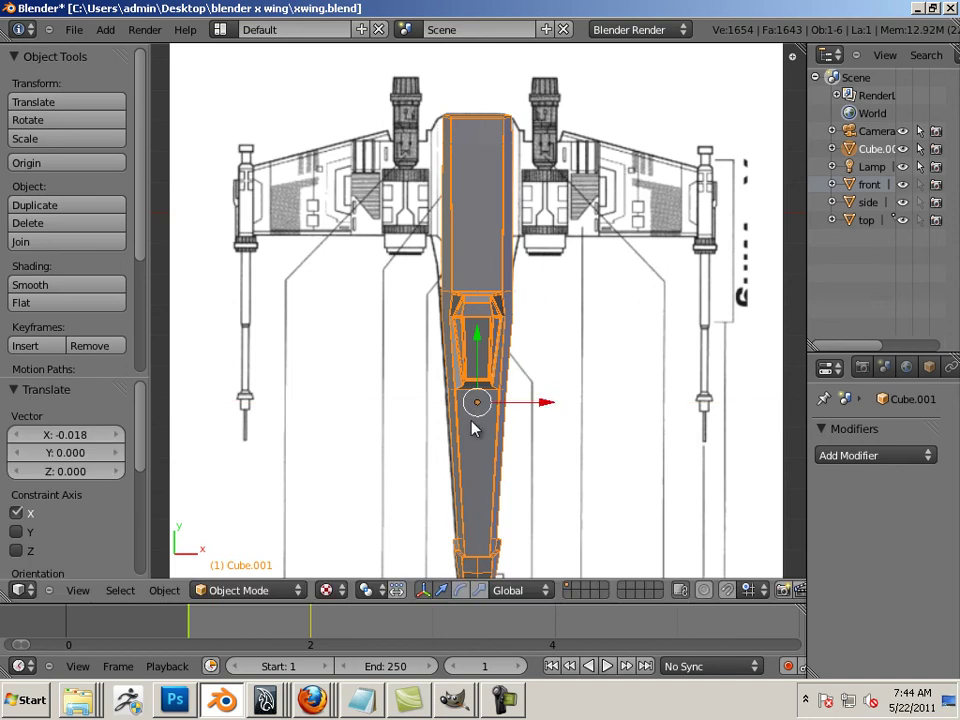
Step: Advance the timeline to frame 2 and show the fuselage as wireframe over the reference drawing
key(KP_6)
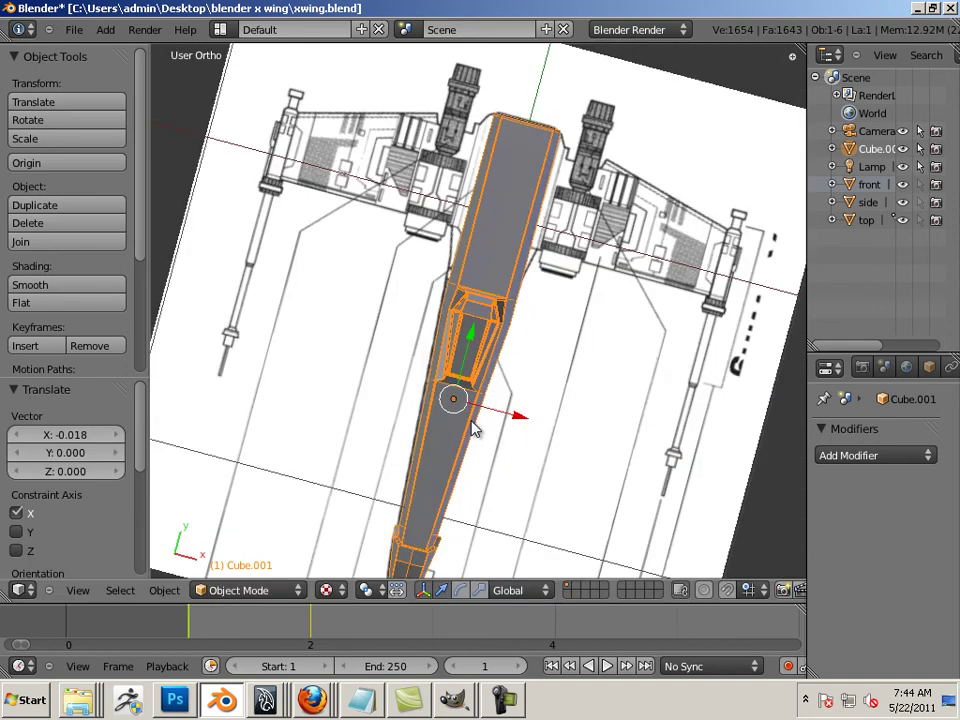
middle_drag(474, 428, 449, 378)
key(Left)
key(Right)
key(z)
key(z)
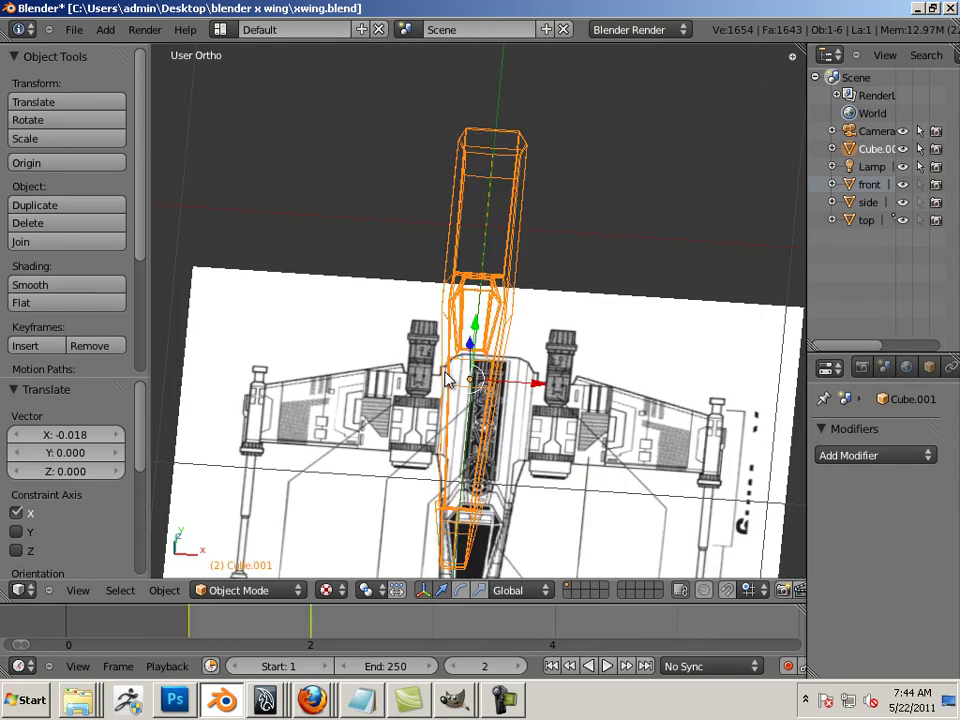
key(z)
key(z)
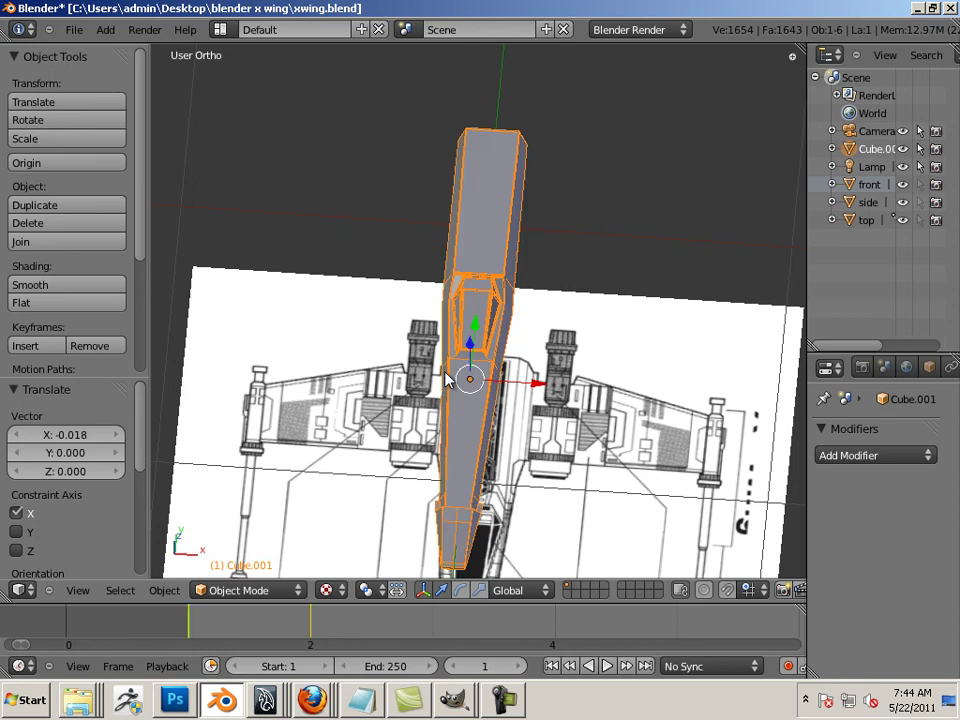
key(z)
key(Right)
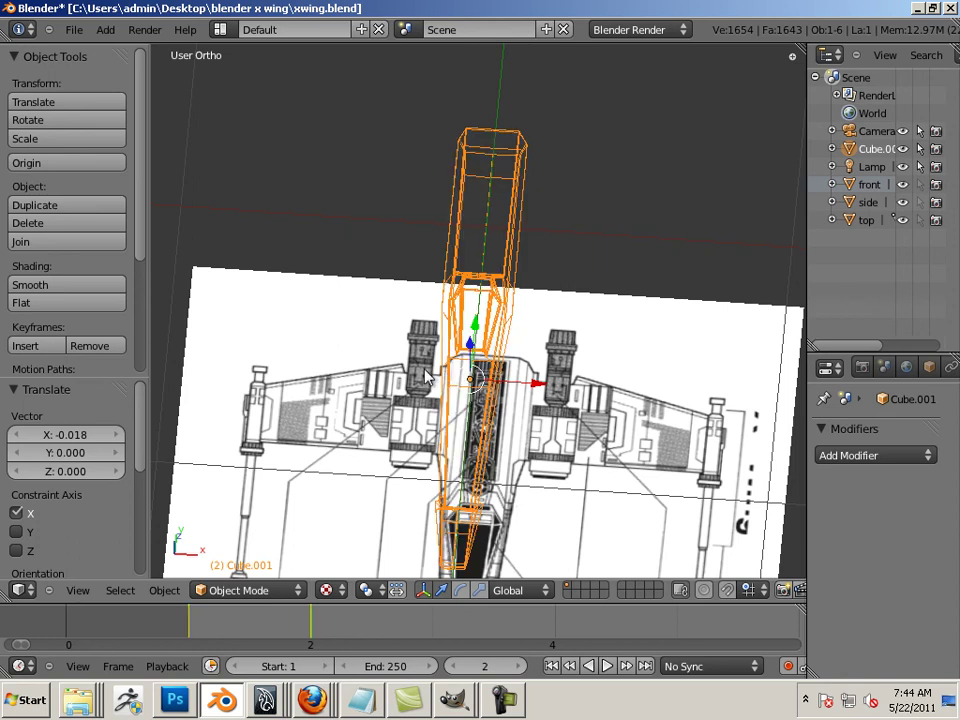
Step: In top view, move the fuselage along X by -0.005 to centre it on the cockpit in the drawing
key(KP_7)
scroll(440, 410, up, 5)
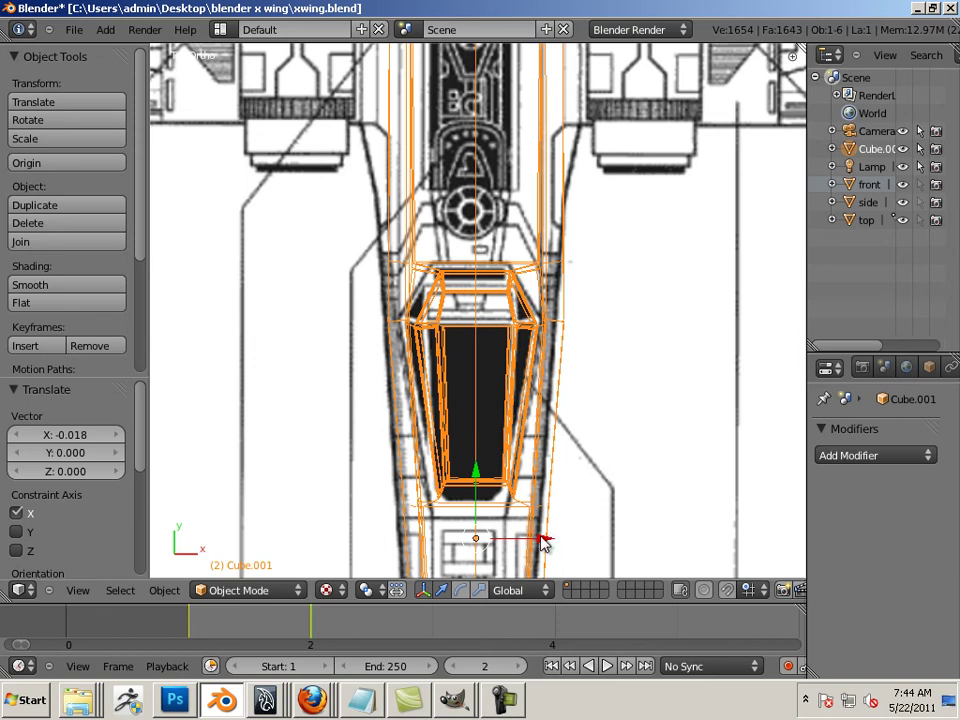
drag(548, 543, 528, 545)
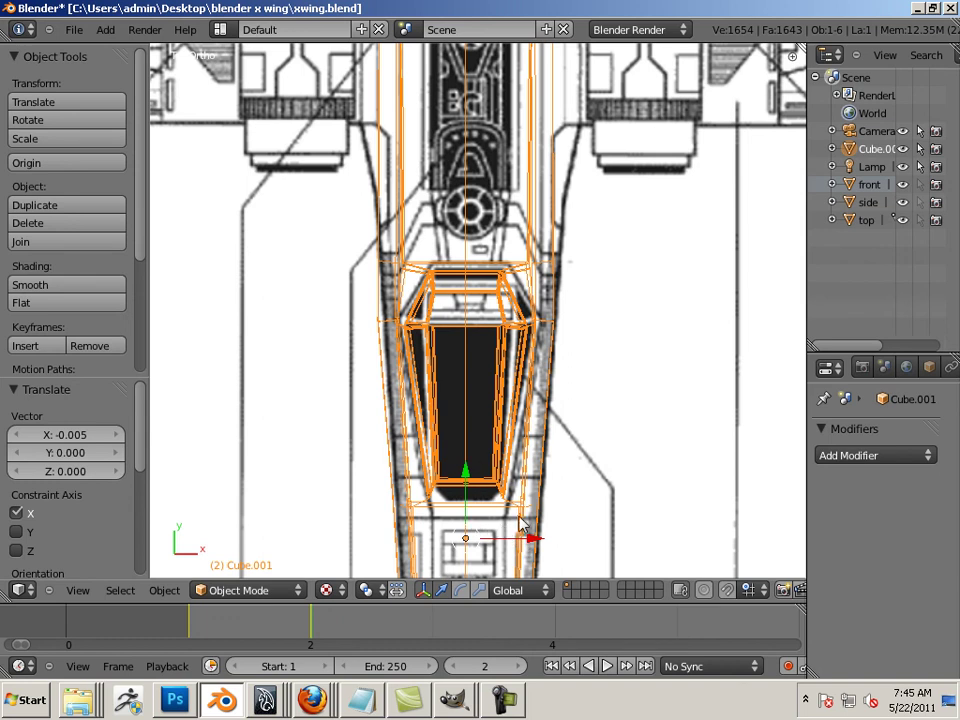
Step: In right side view, box-select the nose section in Edit Mode and move it along Z by 0.021 and -0.002 to match the drawing
scroll(560, 457, down, 5)
middle_drag(452, 430, 307, 256)
key(KP_3)
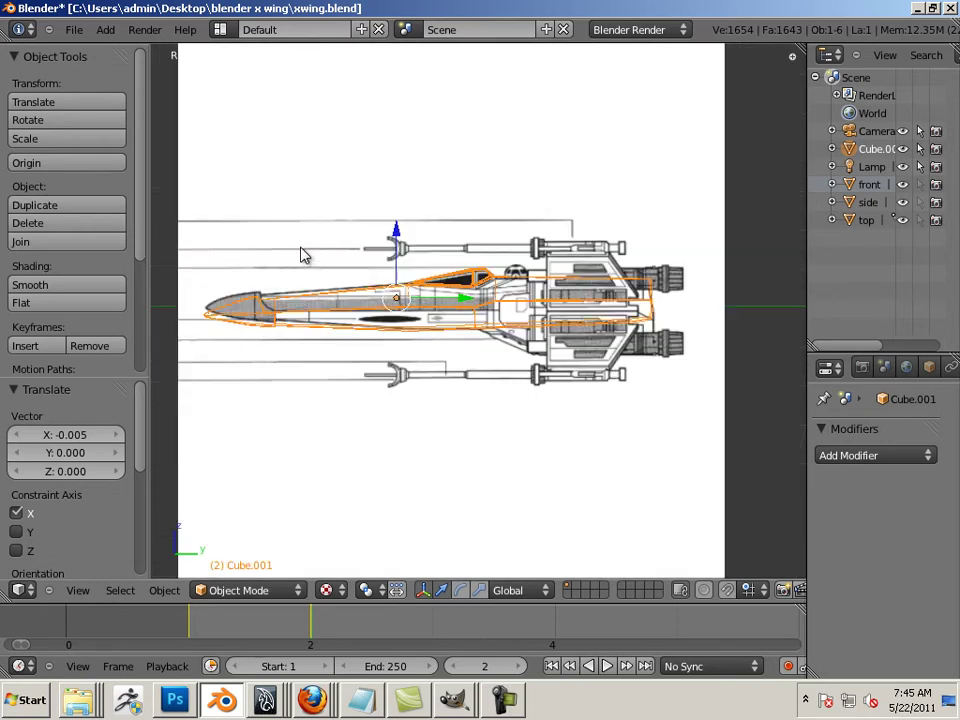
scroll(321, 336, up, 3)
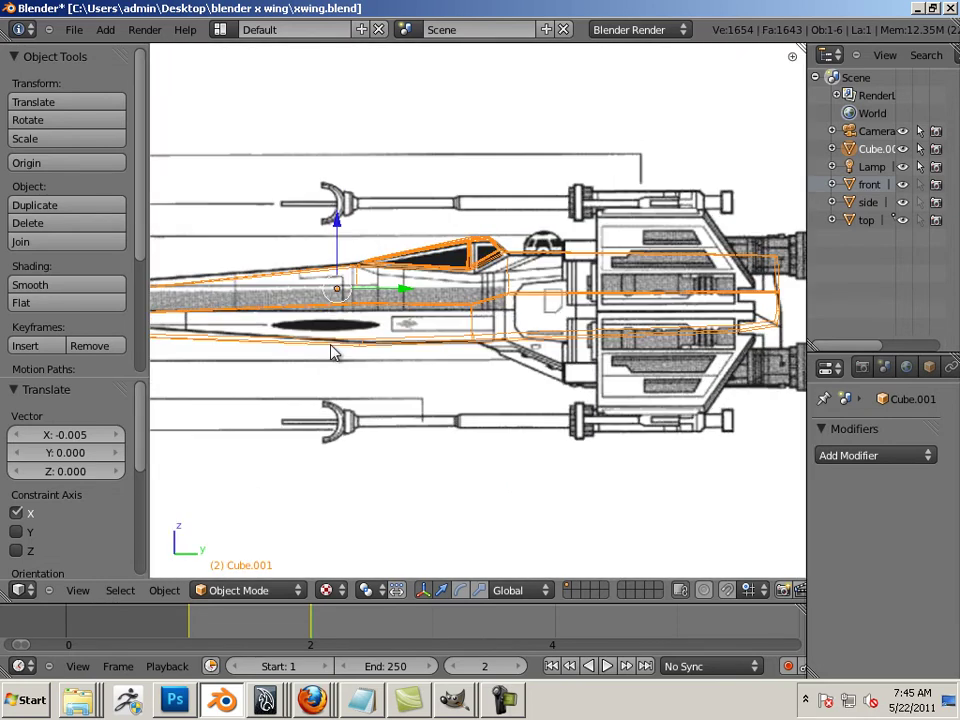
shift+middle_drag(309, 325, 532, 340)
scroll(440, 334, up, 1)
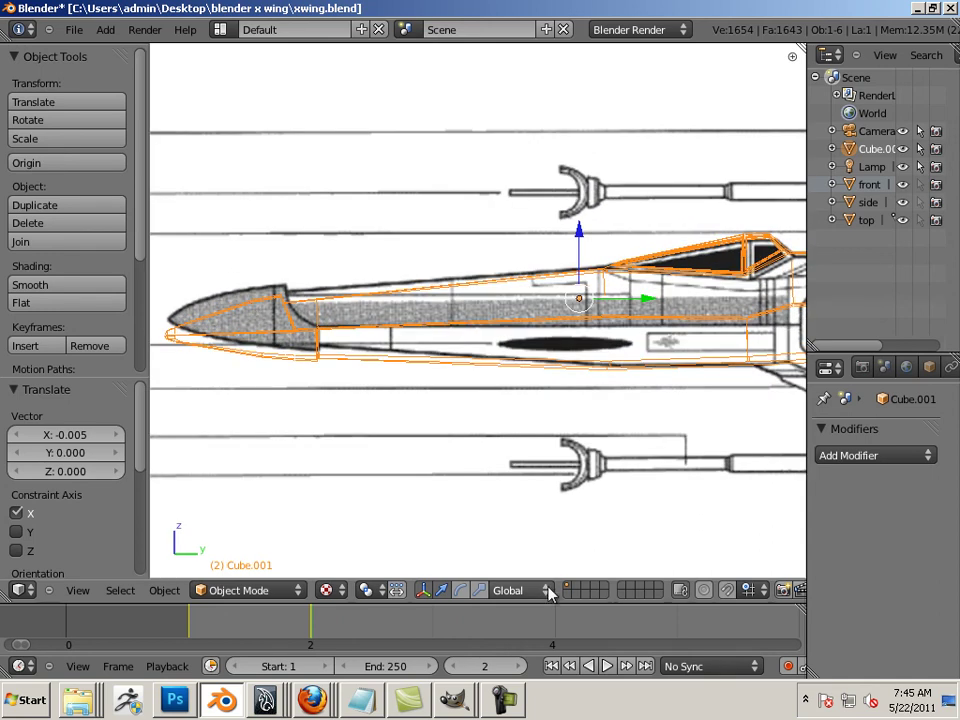
key(Tab)
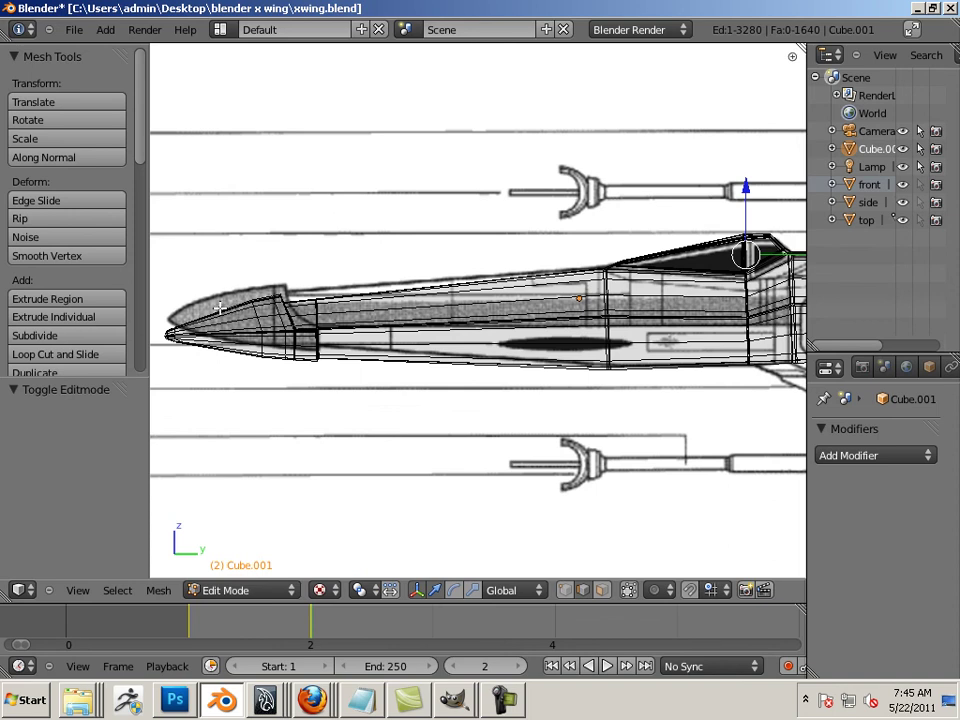
shift+middle_drag(224, 308, 299, 297)
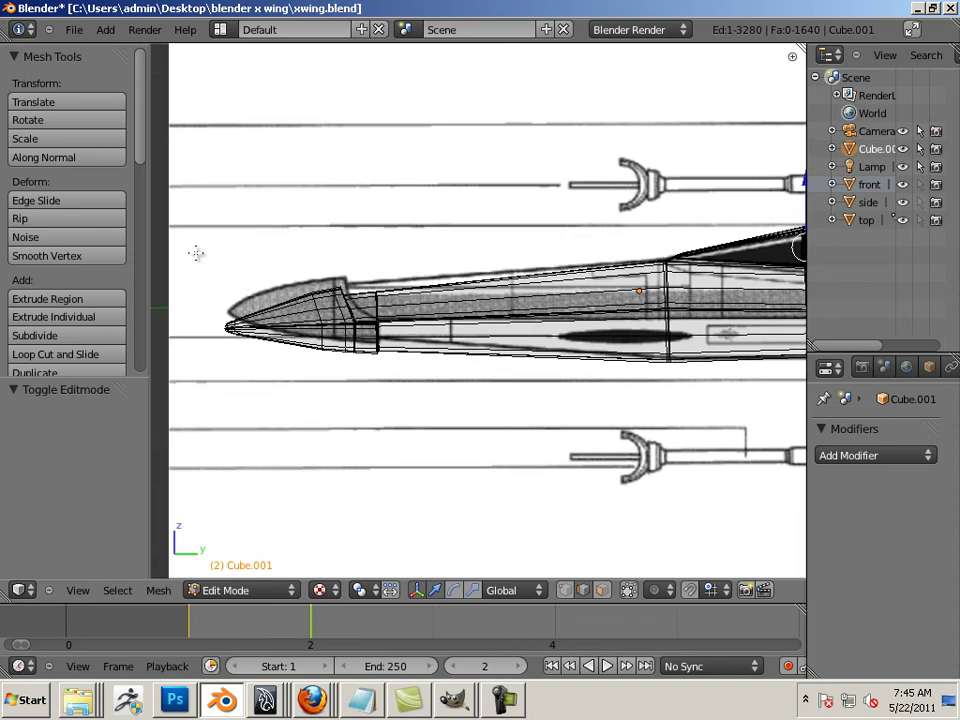
key(b)
drag(195, 296, 389, 375)
drag(338, 252, 341, 241)
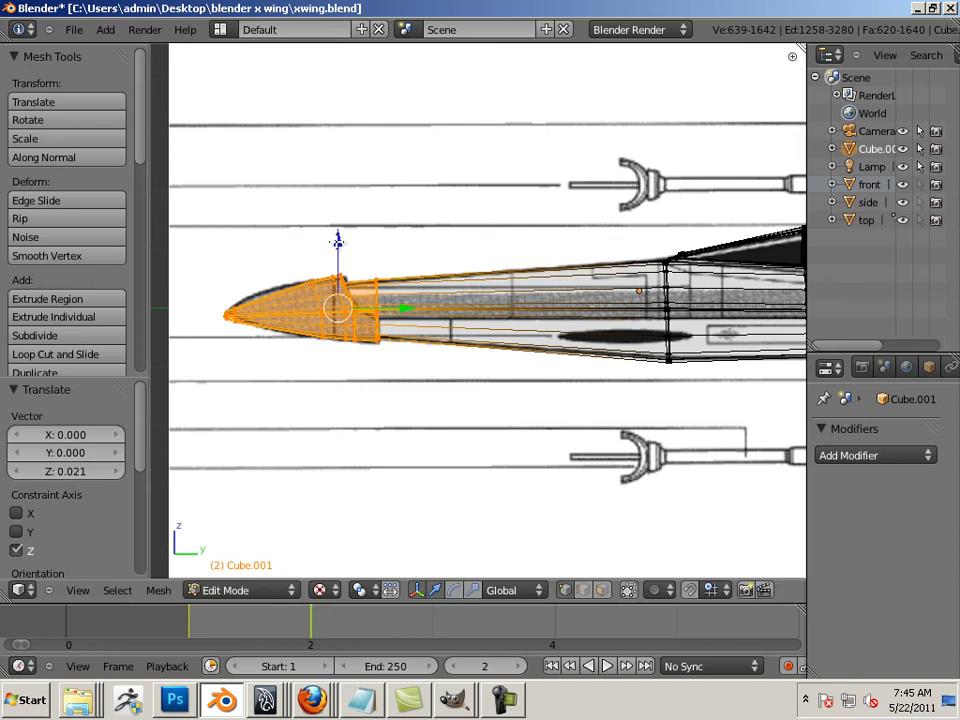
mouse_move(338, 241)
mouse_down()
mouse_move(257, 262)
mouse_move(334, 241)
mouse_up()
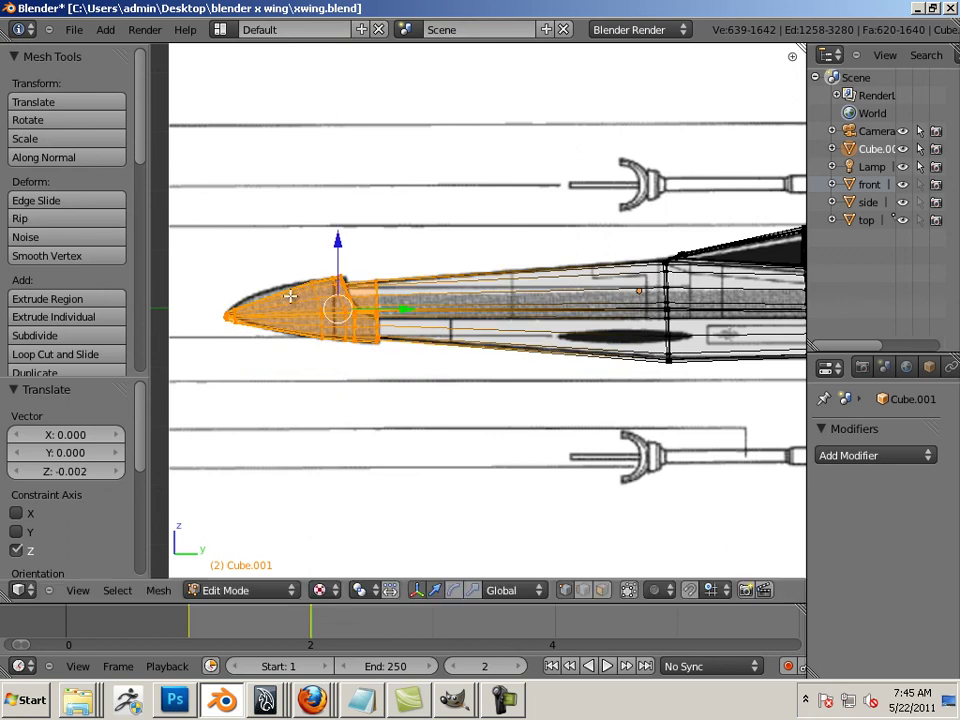
Step: Select the edge loop around the middle of the nose cone and edge-slide it towards the tip by a factor of -0.287
scroll(322, 311, up, 3)
shift+middle_drag(322, 311, 390, 316)
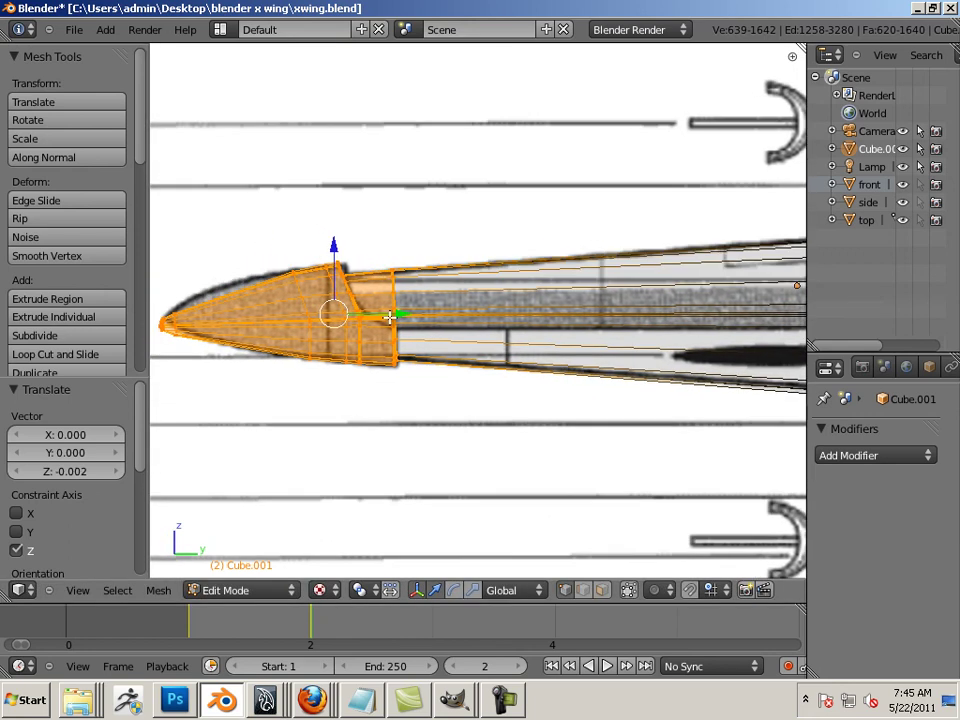
shift+middle_drag(302, 316, 405, 300)
scroll(405, 301, up, 4)
shift+middle_drag(346, 287, 424, 291)
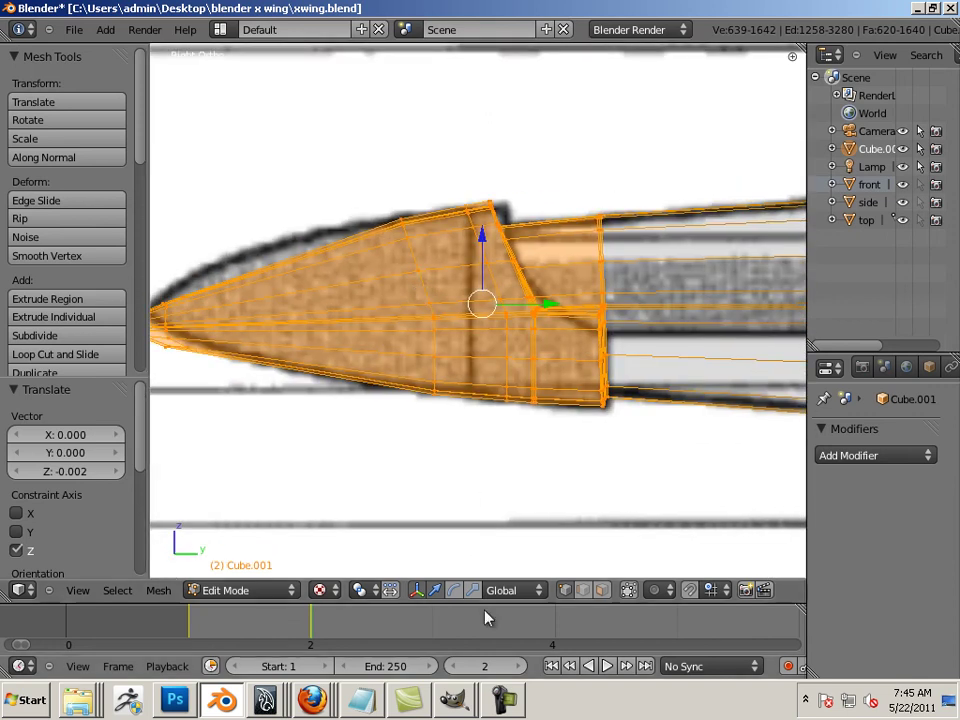
click(582, 592)
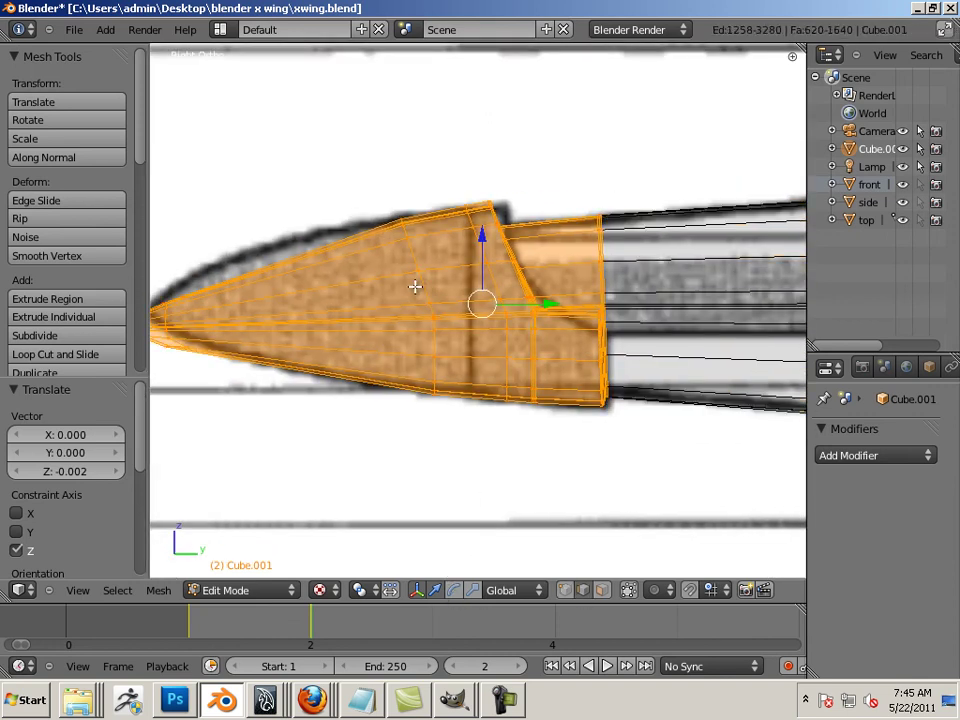
right_click(416, 286)
shift+right_click(435, 347)
right_click(416, 258)
alt+right_click(416, 257)
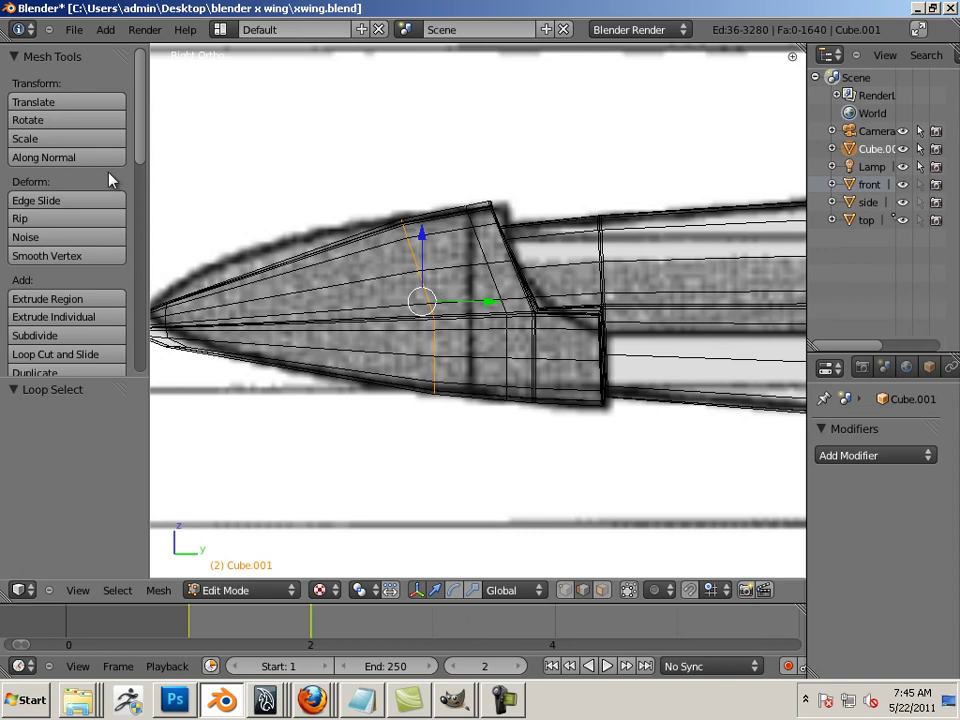
click(84, 203)
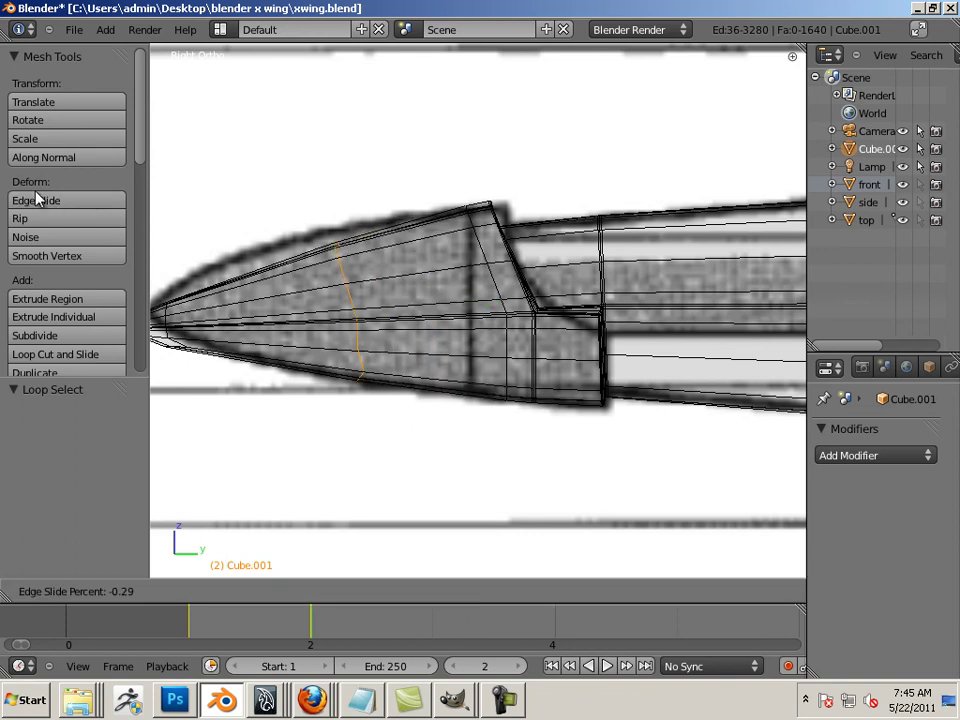
click(35, 200)
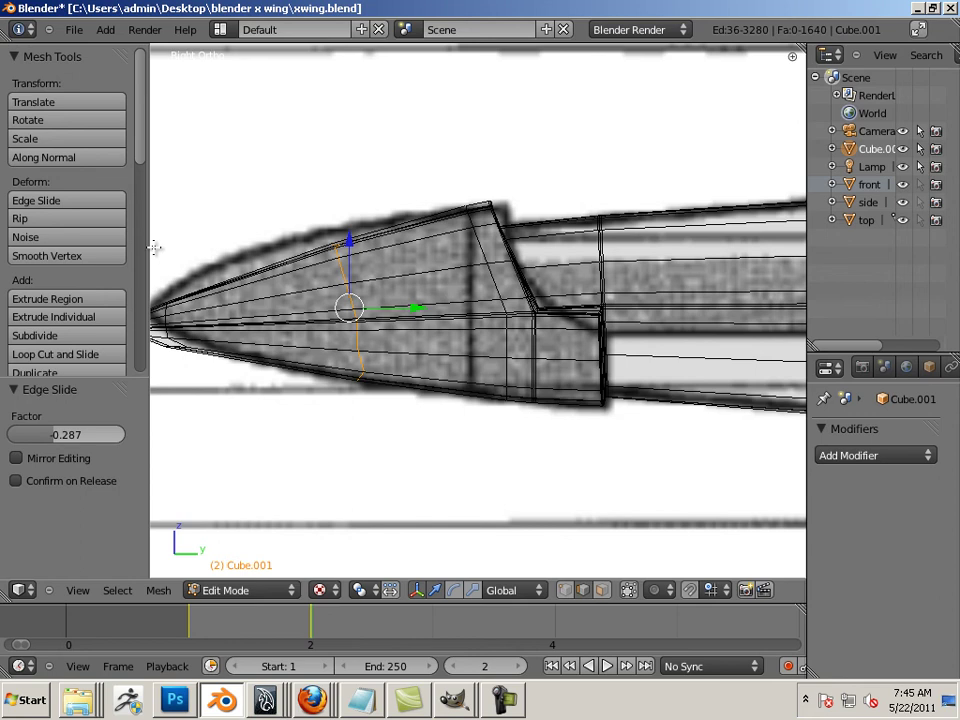
Step: Box-select the upper vertices of the nose cone's middle loop and move them about -0.004 in Y and 0.006 in Z onto the drawn outline
shift+middle_drag(244, 287, 441, 326)
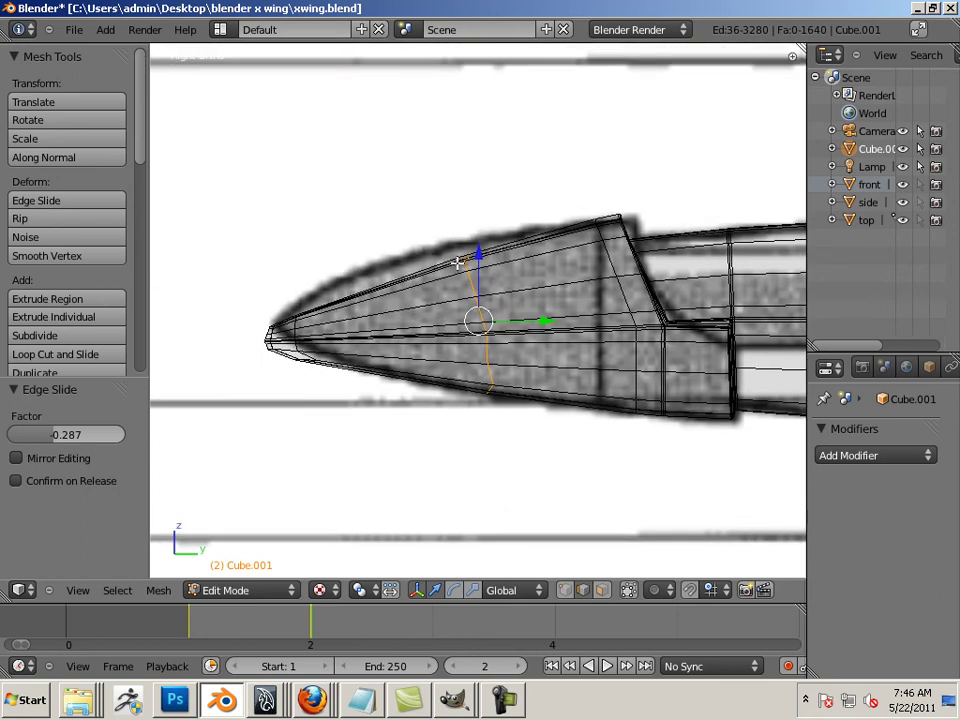
click(567, 594)
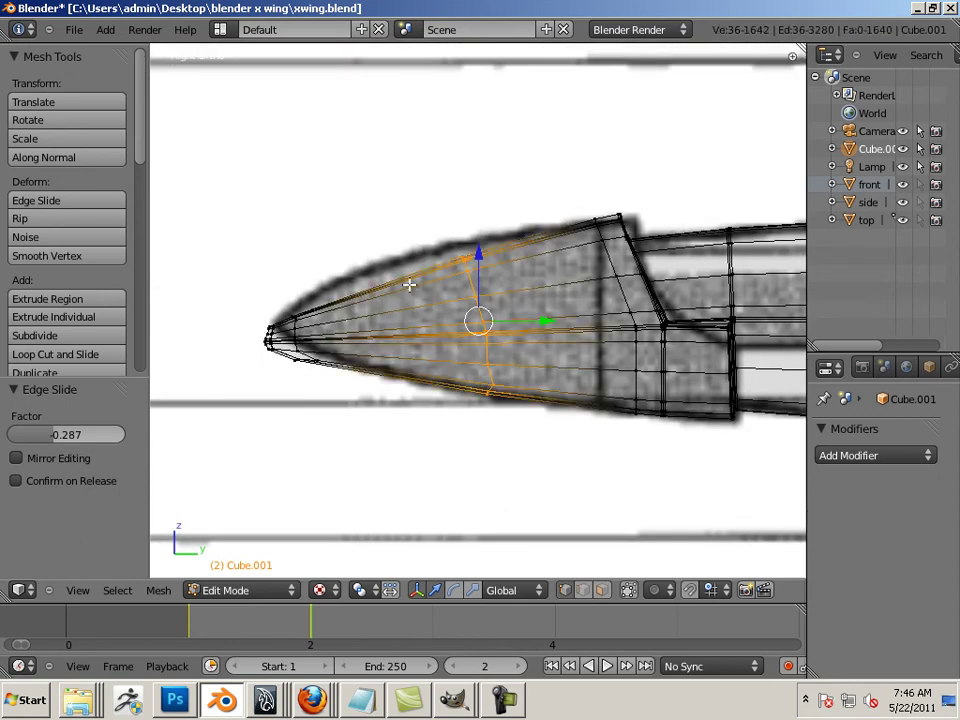
scroll(464, 267, up, 2)
key(b)
drag(409, 197, 496, 270)
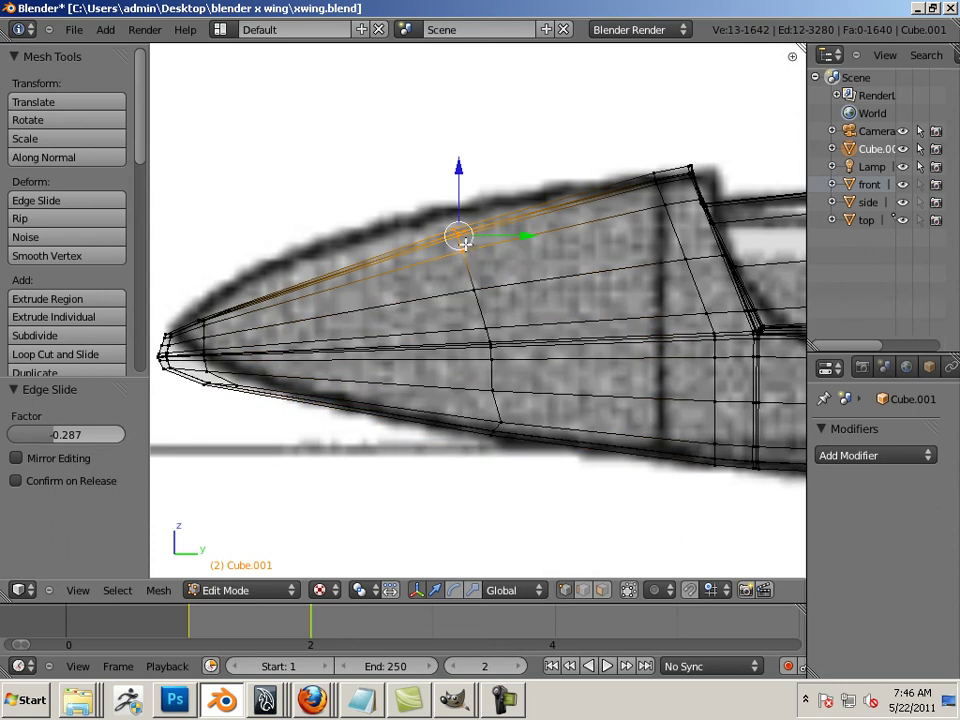
key(g)
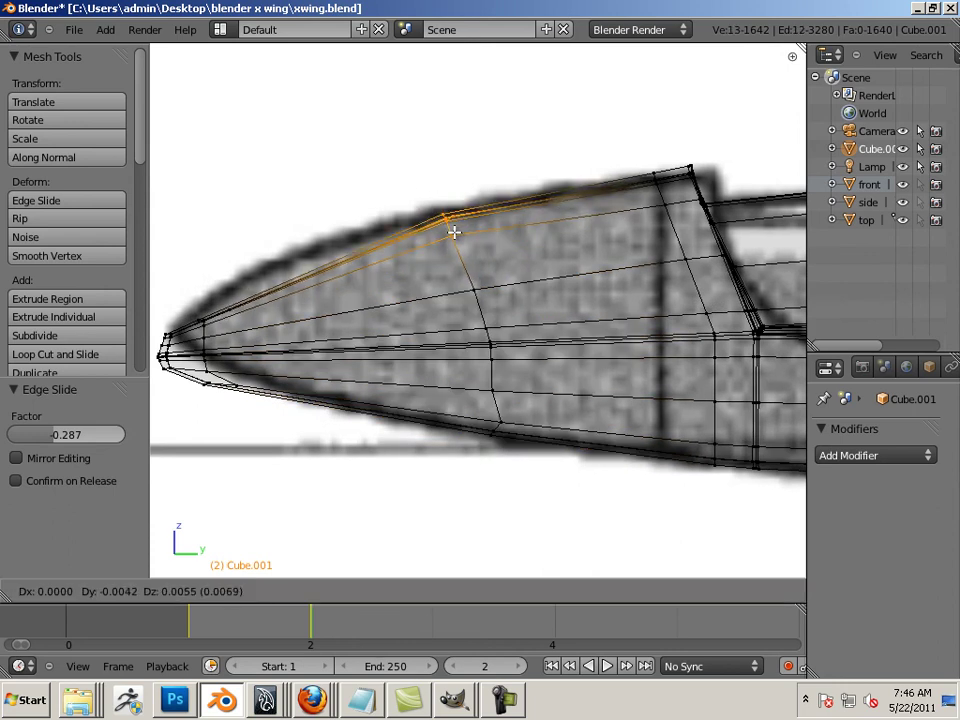
click(455, 232)
Step: Box-select the vertices of the nose tip and raise them along Z by 0.007 to meet the drawn outline
shift+middle_drag(315, 376, 384, 367)
key(b)
drag(200, 261, 345, 405)
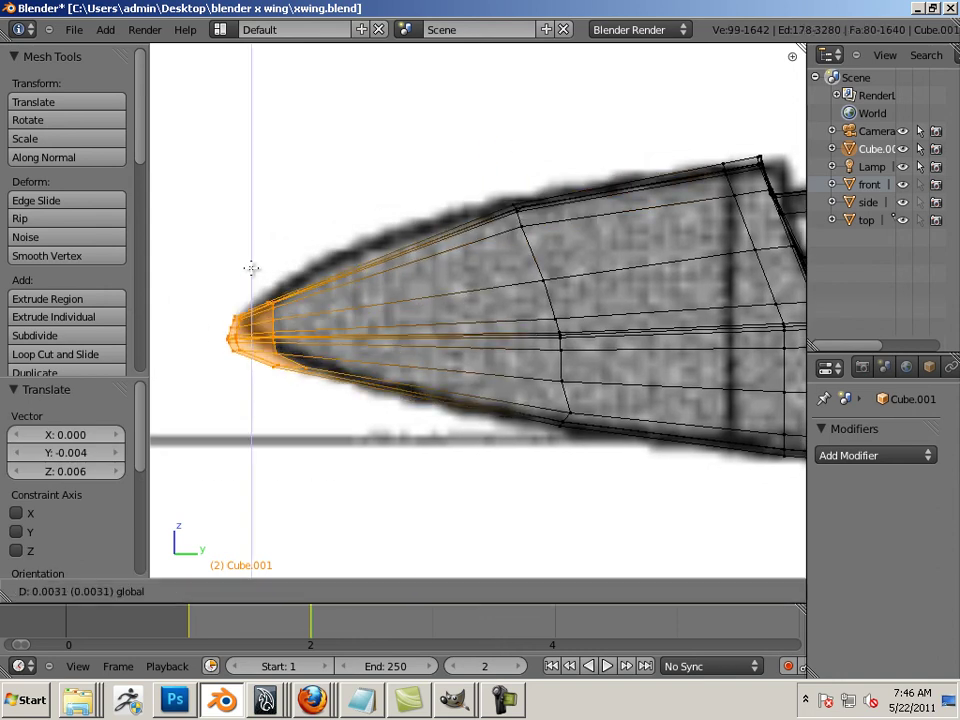
click(251, 259)
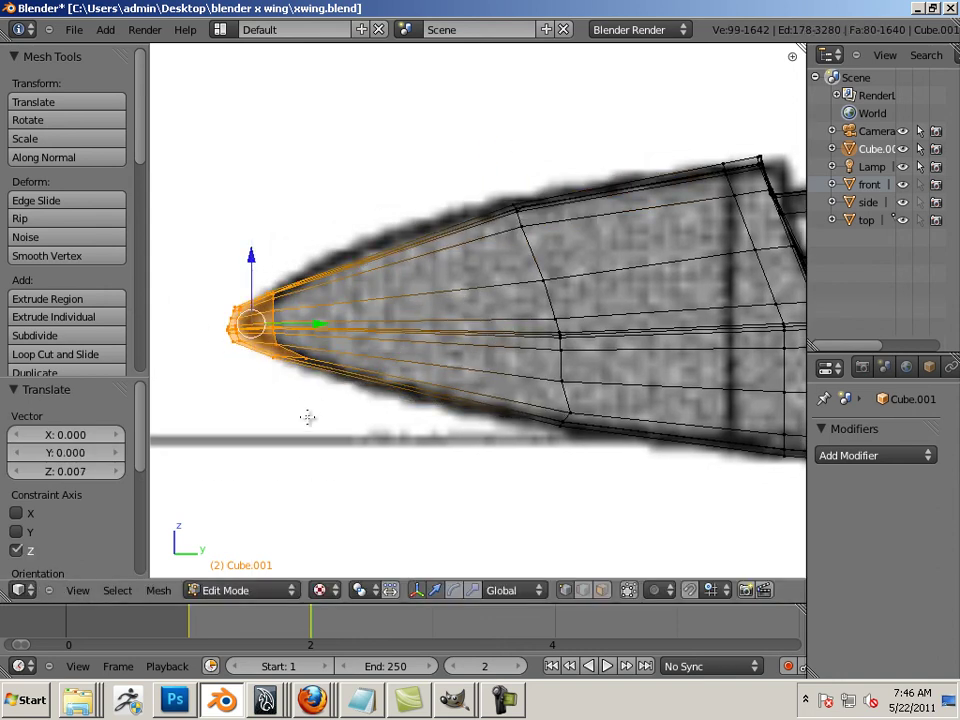
Step: Switch to front view and compare the fuselage with the front reference drawing
shift+middle_drag(333, 402, 197, 401)
scroll(236, 332, down, 5)
shift+middle_drag(529, 366, 342, 374)
scroll(342, 374, down, 4)
shift+middle_drag(465, 326, 559, 400)
key(KP_1)
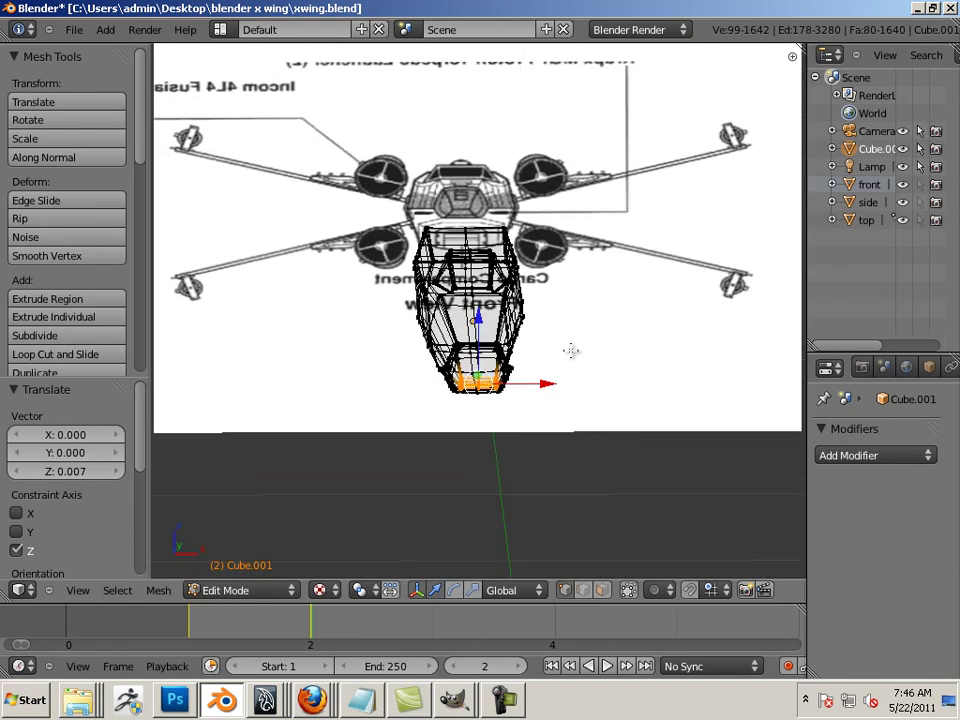